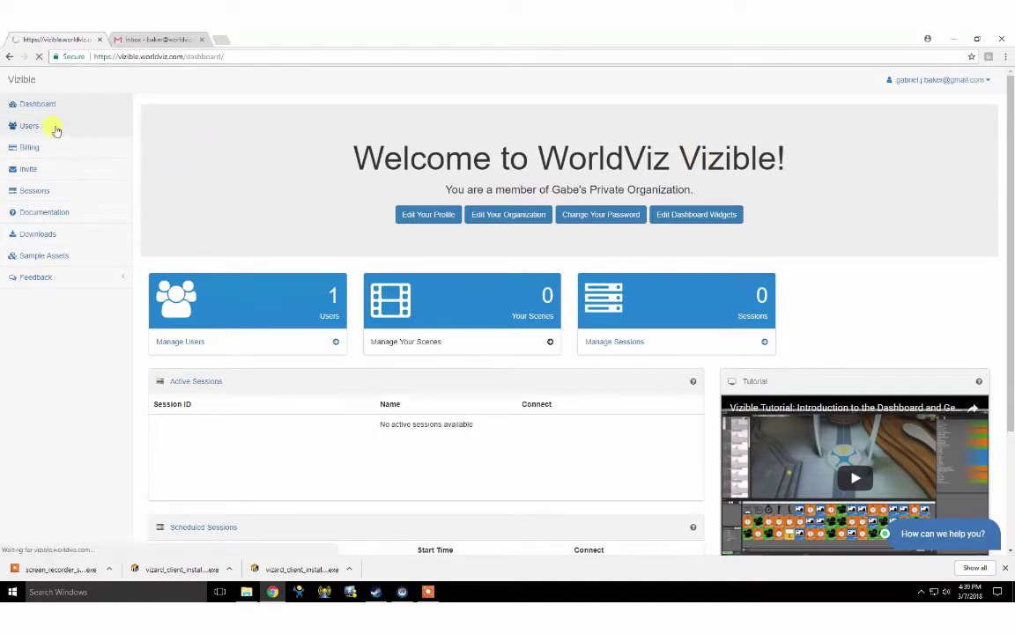
Browse the Users, Downloads and Documentation pages from the Dashboard sidebar, then go back.
{"action": "left_click", "coordinate": [48, 127]}
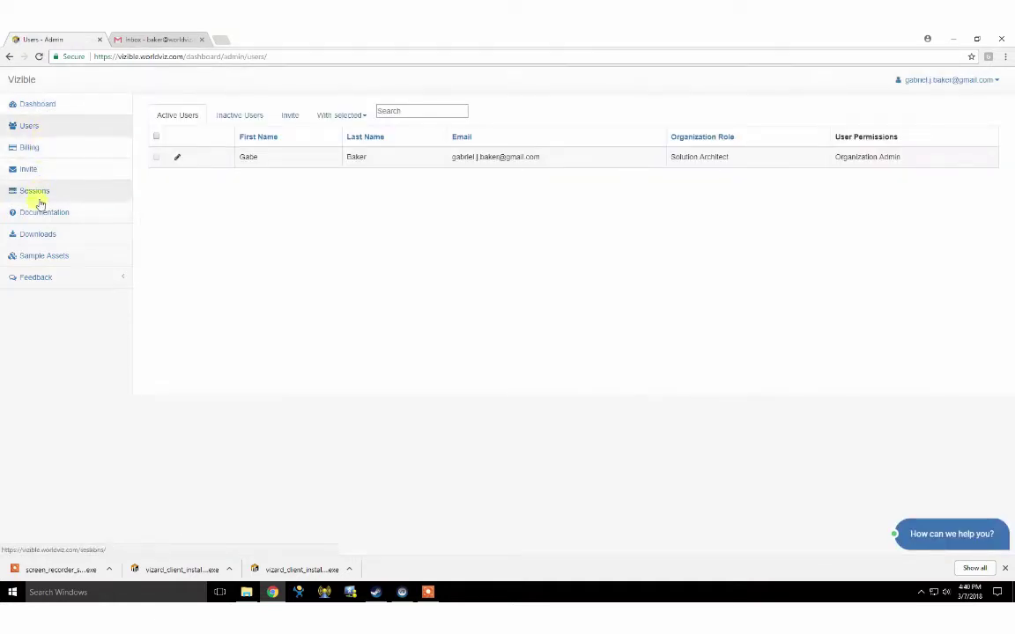
{"action": "left_click", "coordinate": [38, 235]}
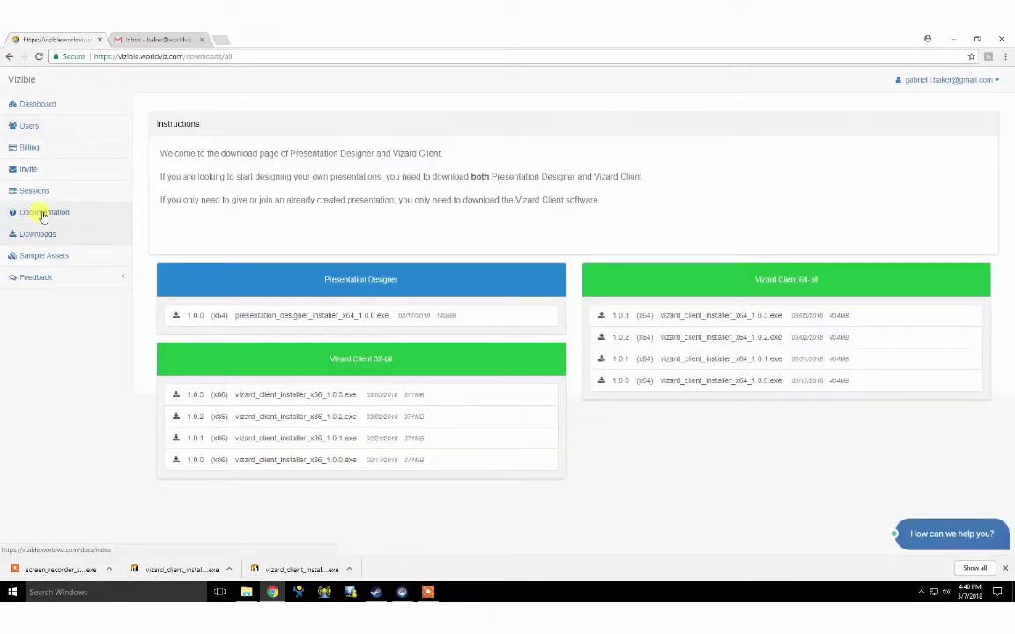
{"action": "left_click", "coordinate": [43, 214]}
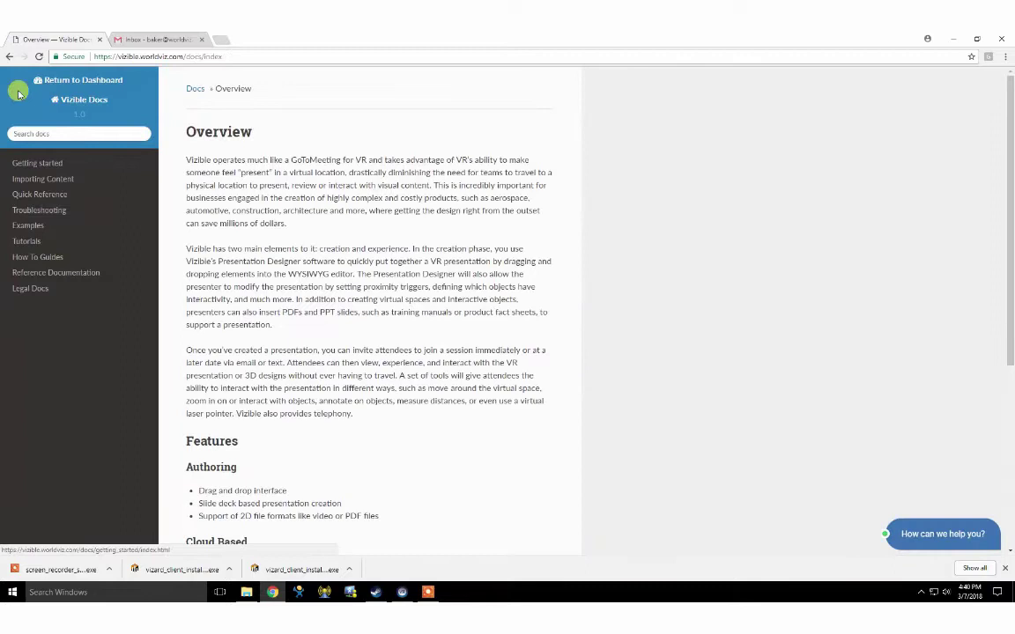
{"action": "left_click", "coordinate": [10, 57]}
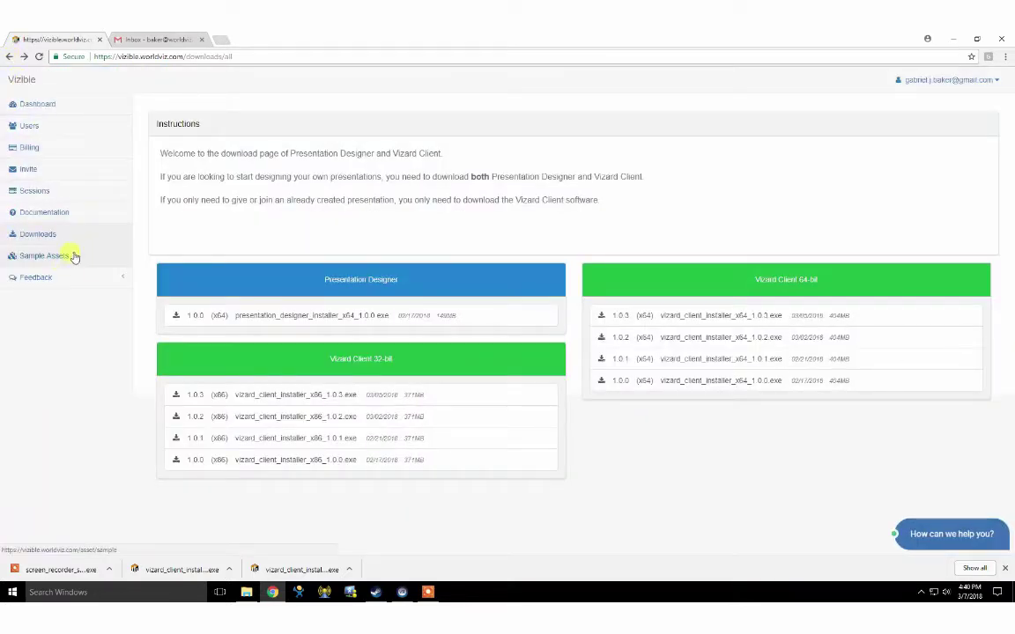
View the Feedback options, Sample Assets gallery and support chat, then return to Downloads.
{"action": "left_click", "coordinate": [54, 278]}
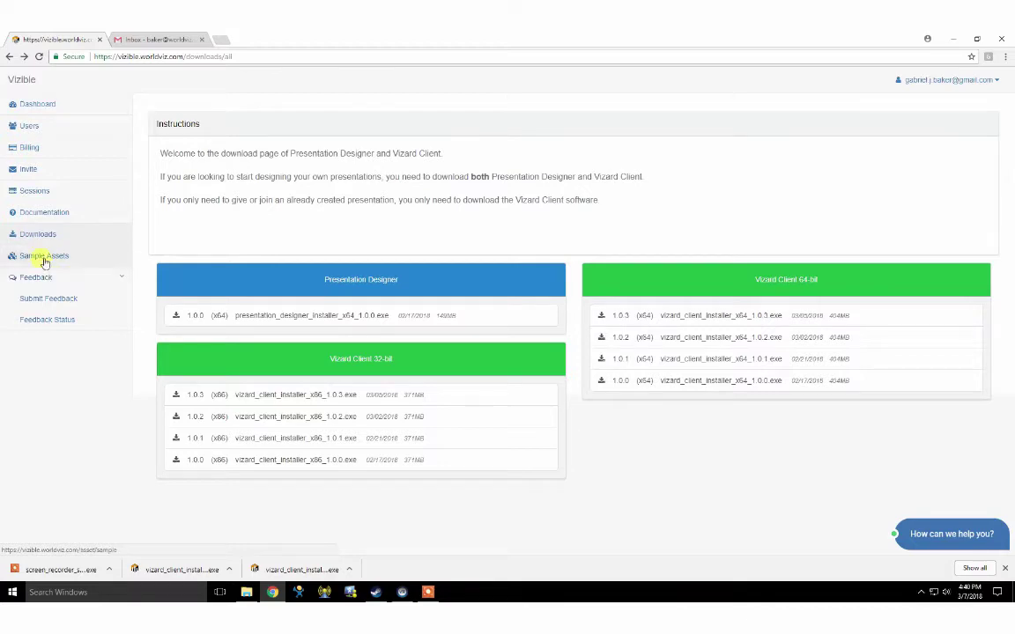
{"action": "left_click", "coordinate": [49, 262]}
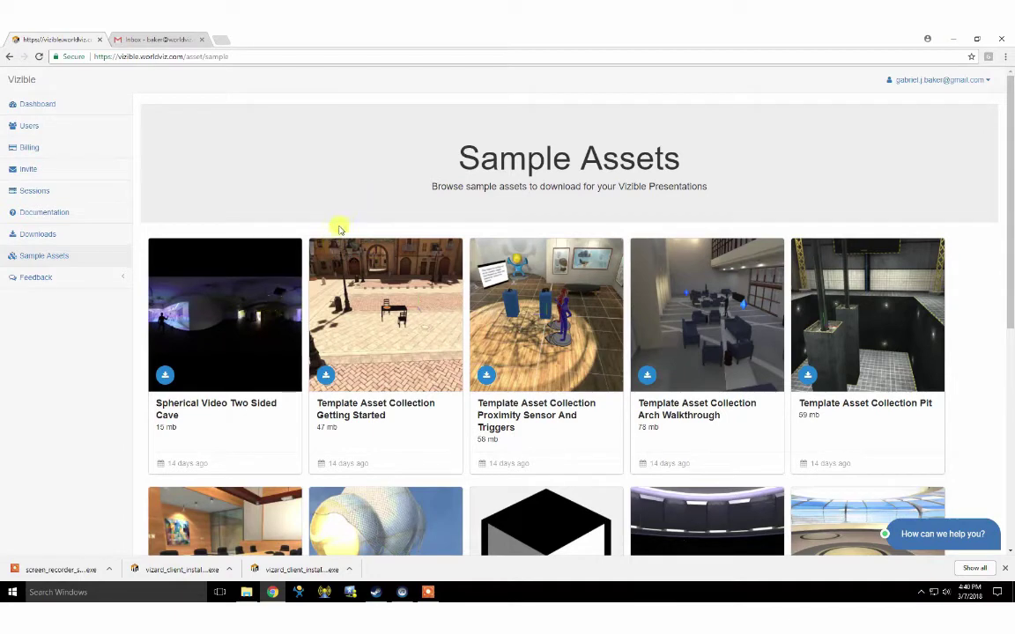
{"action": "left_click", "coordinate": [890, 535]}
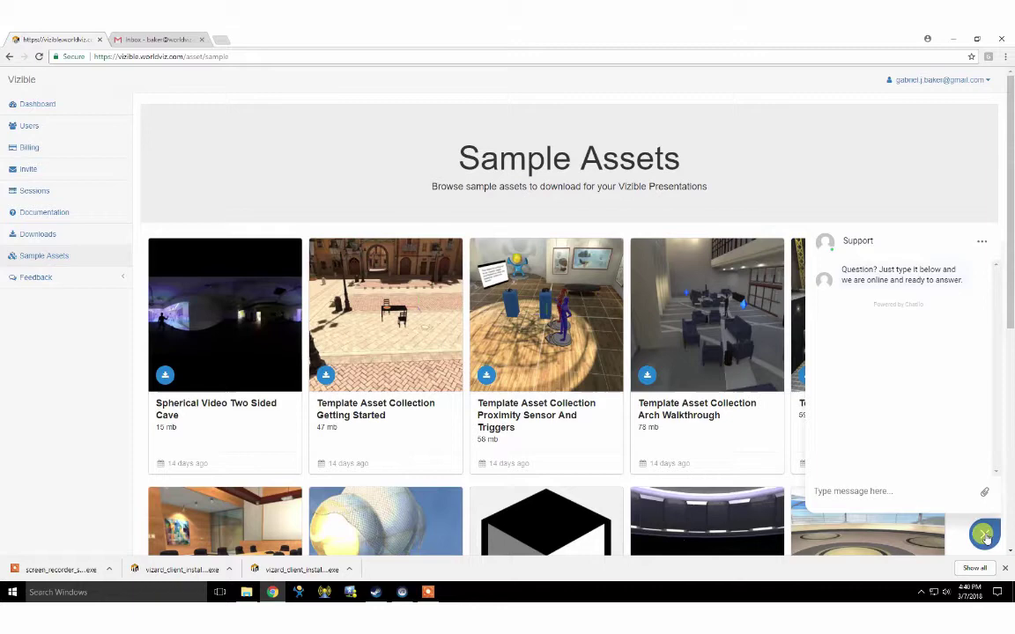
{"action": "left_click", "coordinate": [983, 534]}
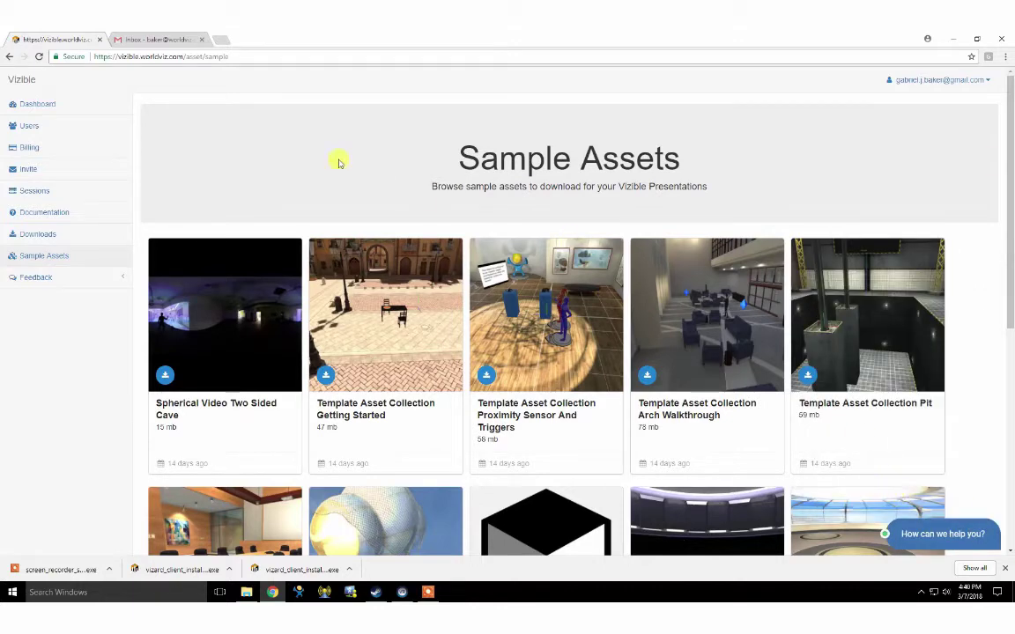
{"action": "left_click", "coordinate": [35, 236]}
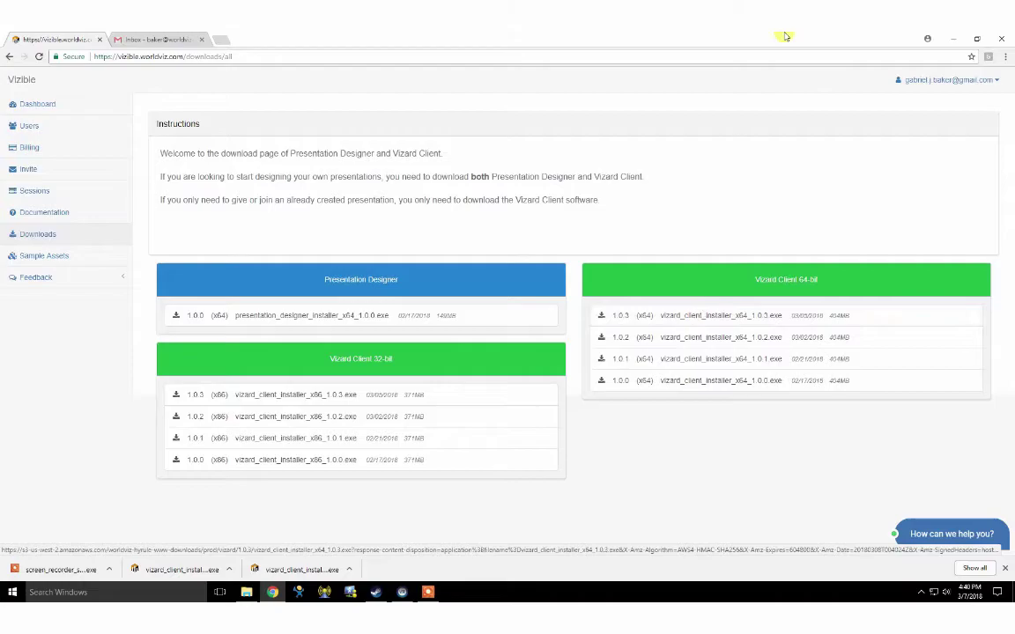
Minimise the Vizible Dashboard browser window to show the desktop shortcuts.
{"action": "left_click", "coordinate": [953, 39]}
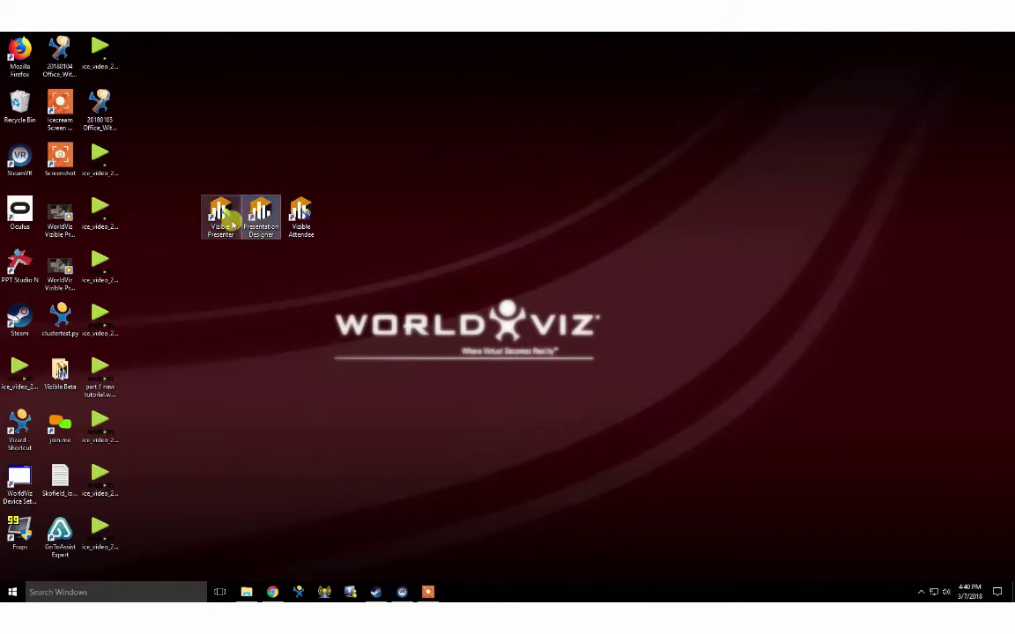
Select the Presenter, Attendee and Presentation Designer desktop shortcuts in turn.
{"action": "left_click", "coordinate": [222, 218]}
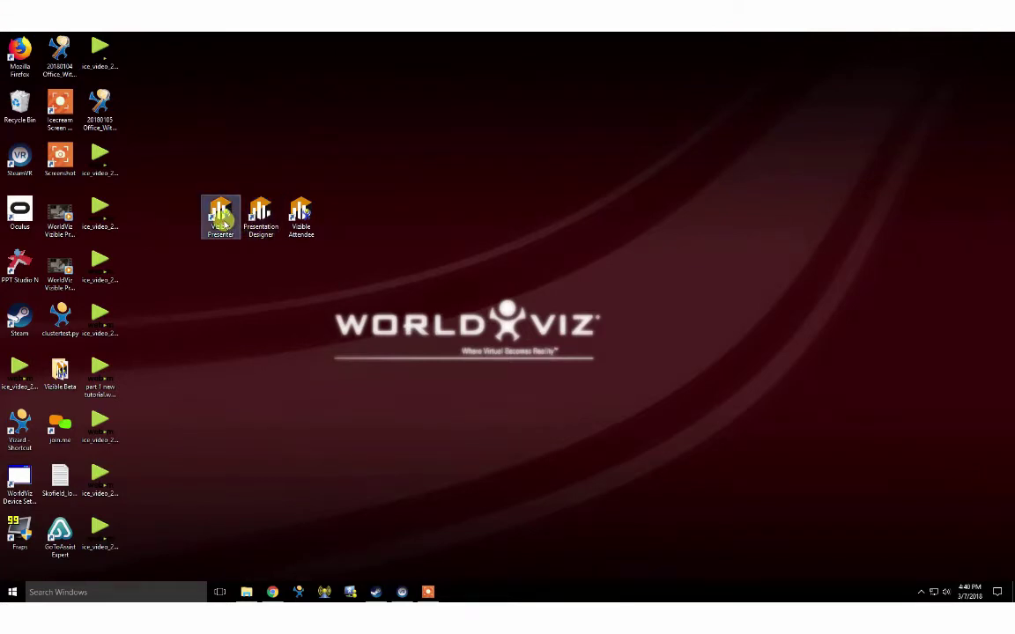
{"action": "left_click", "coordinate": [300, 228]}
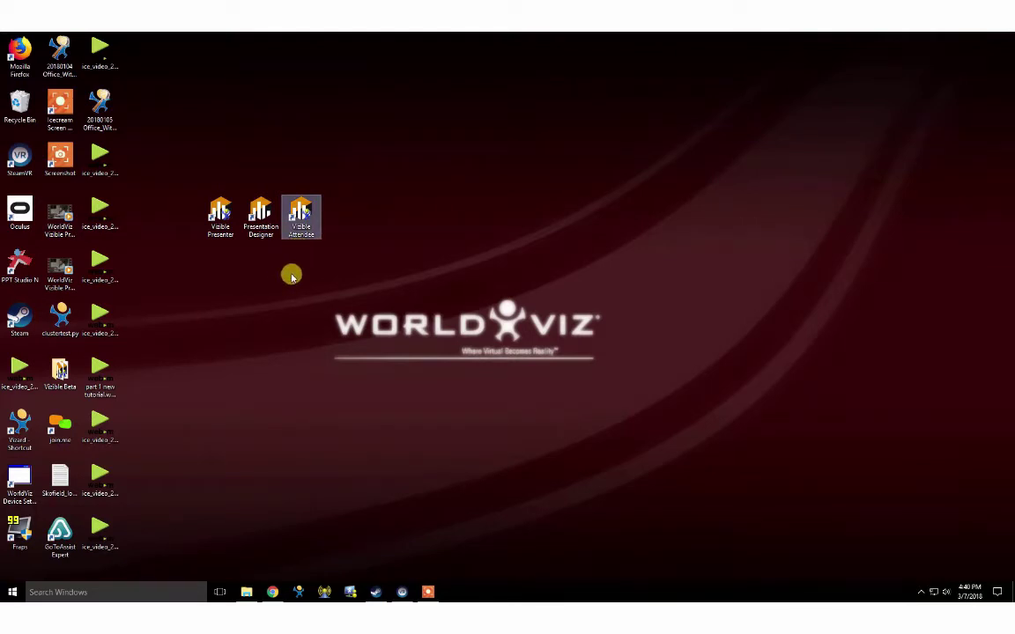
{"action": "left_click", "coordinate": [273, 225]}
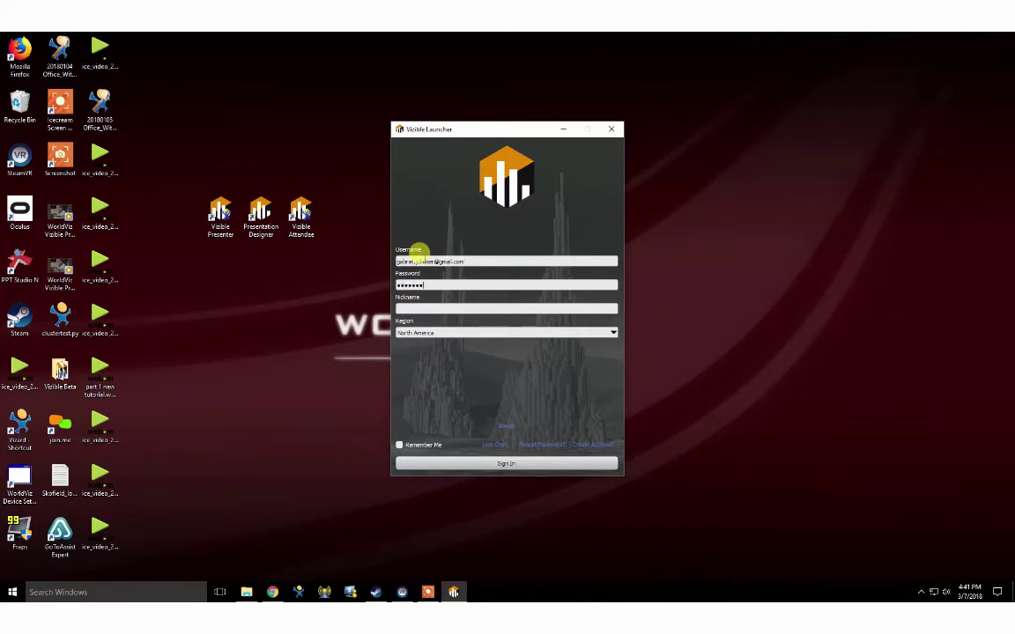
Sign in through Vizible Launcher to open Presentation Designer's New Scenes templates.
{"action": "left_click", "coordinate": [506, 464]}
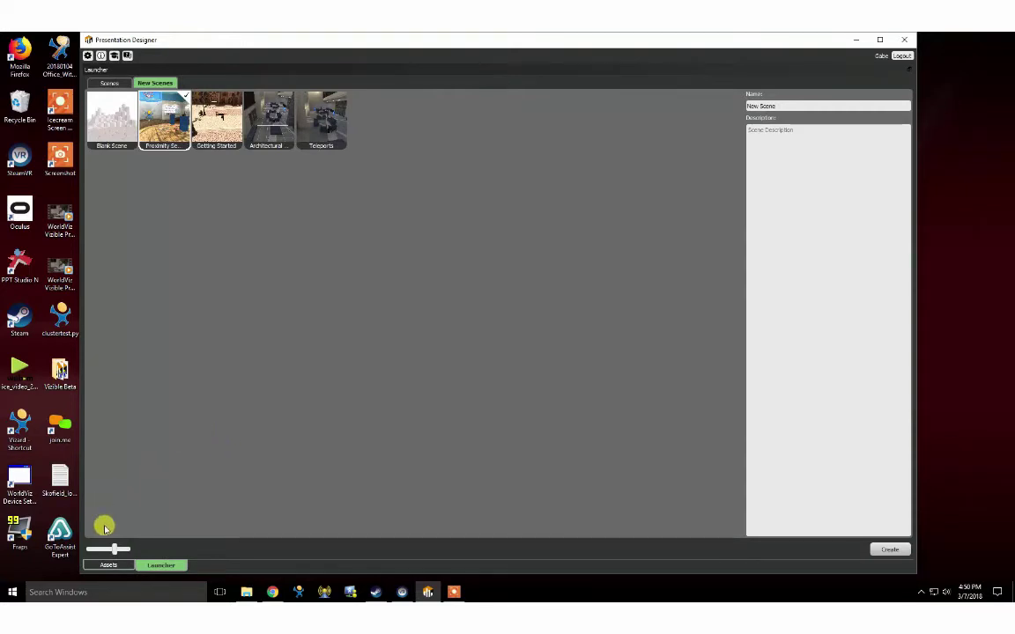
{"action": "left_click", "coordinate": [108, 564]}
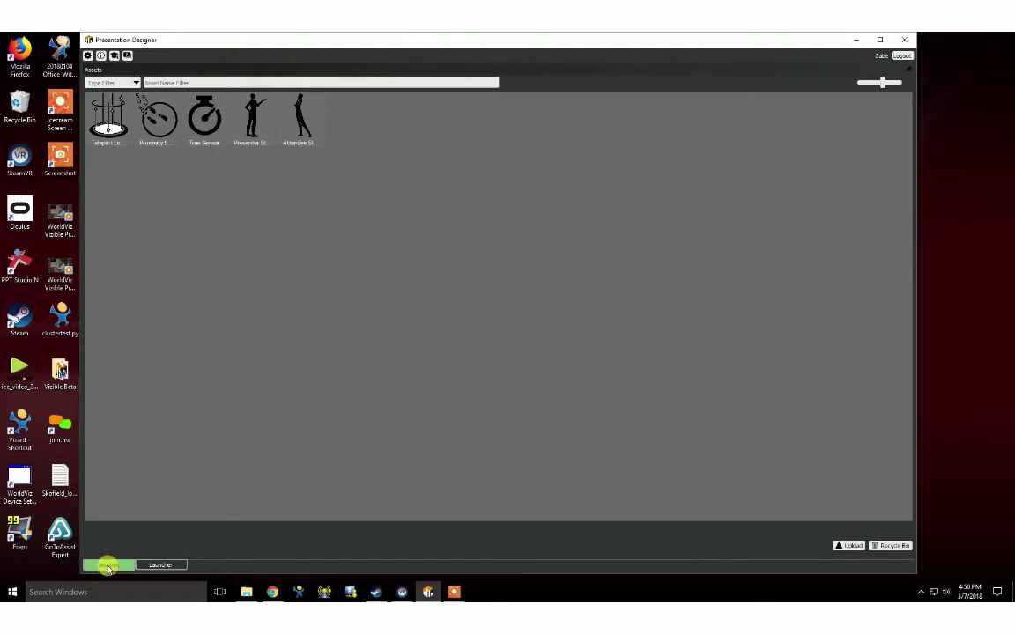
{"action": "left_click", "coordinate": [152, 566]}
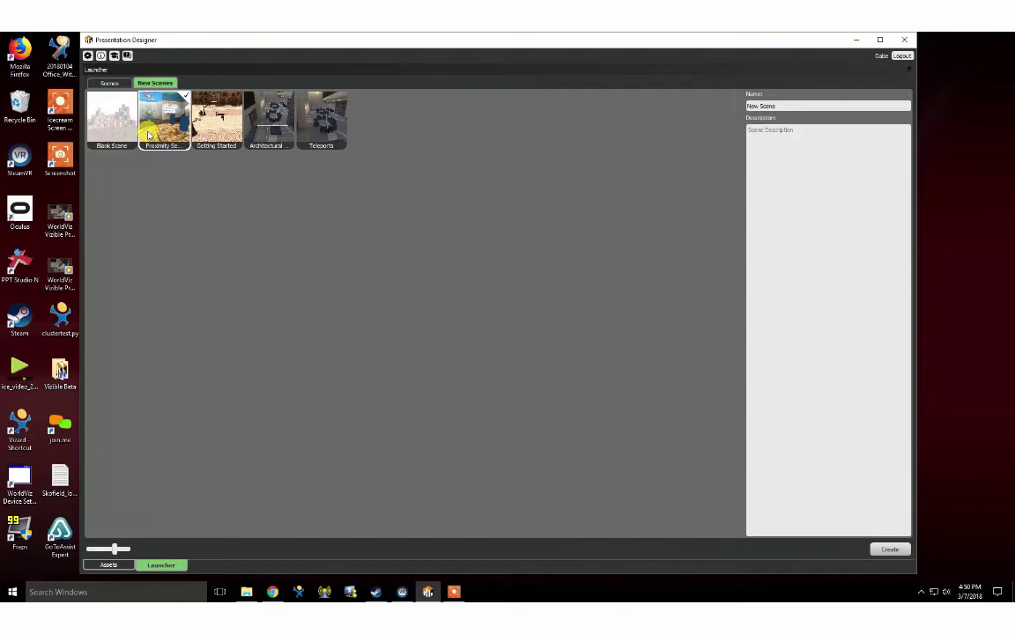
{"action": "left_click", "coordinate": [205, 135]}
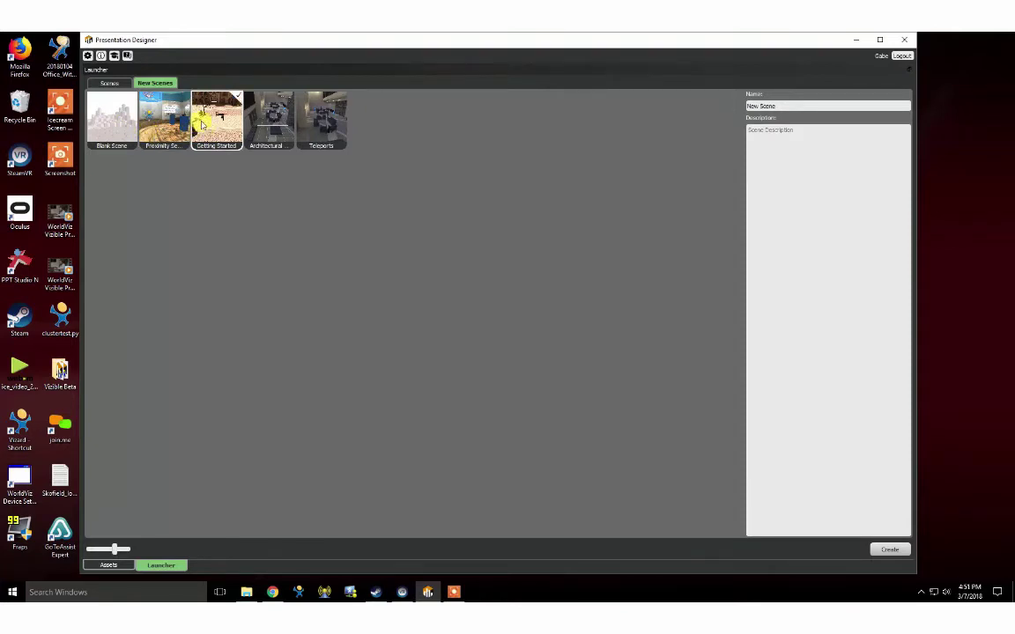
{"action": "left_click", "coordinate": [258, 120]}
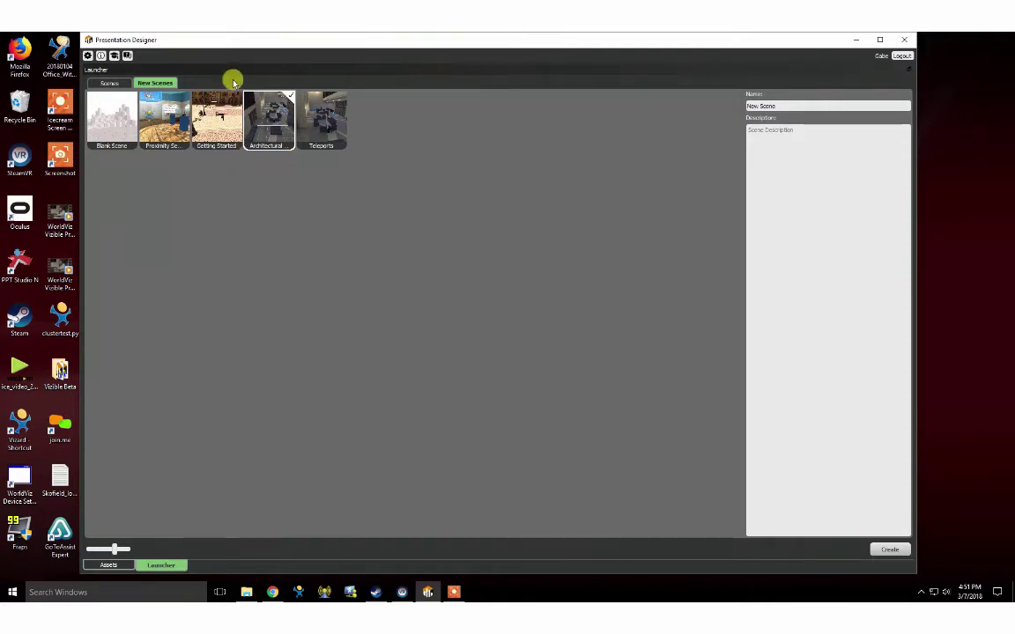
{"action": "left_click", "coordinate": [105, 108]}
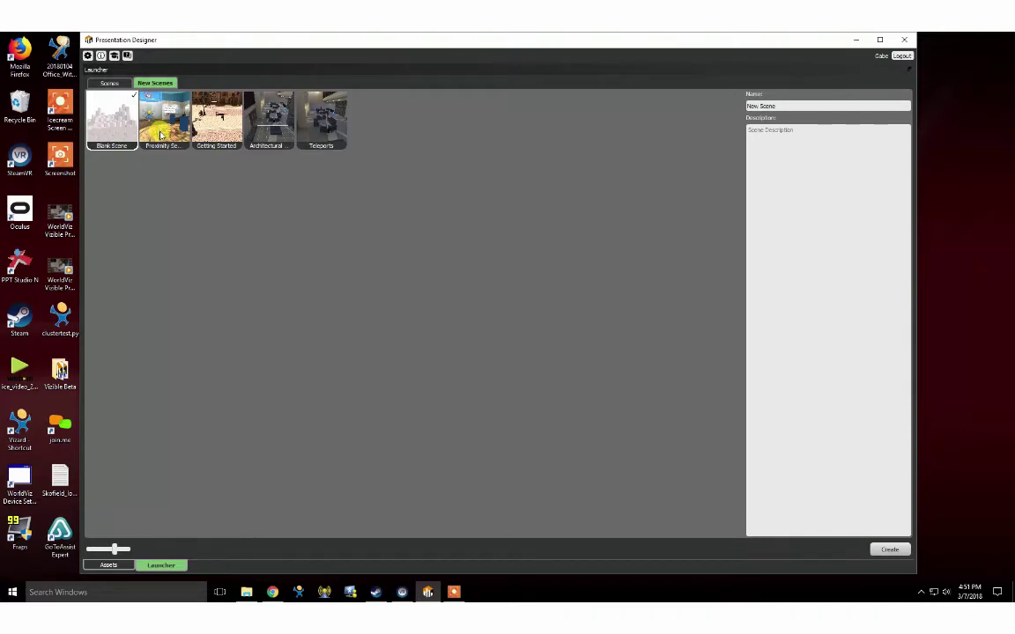
{"action": "left_click", "coordinate": [163, 132]}
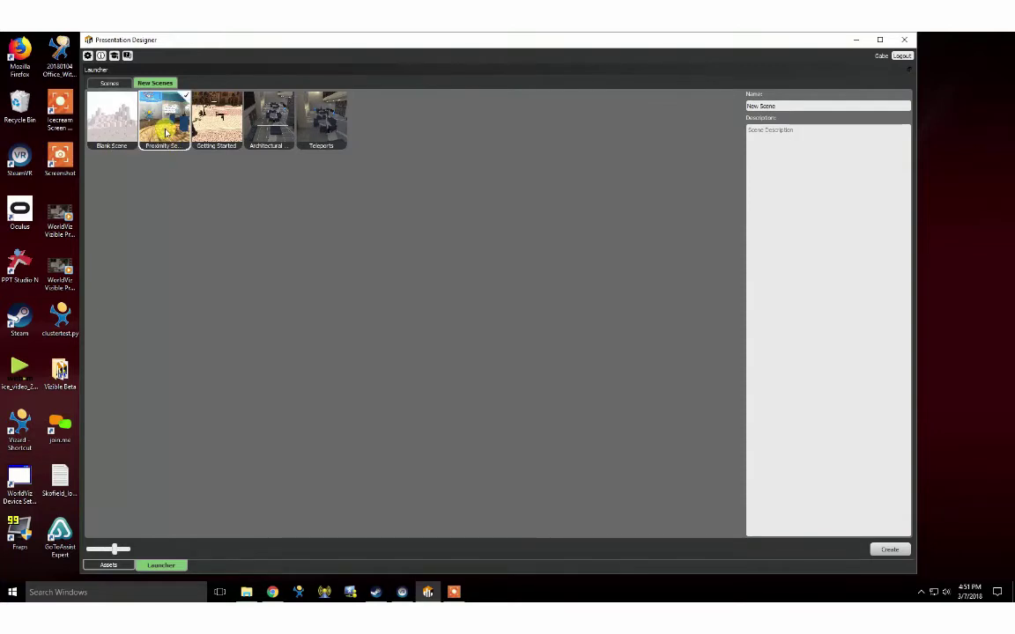
Create a scene from the Proximity template, check the Assets and Sessions lists, and add a session.
{"action": "double_click", "coordinate": [164, 132]}
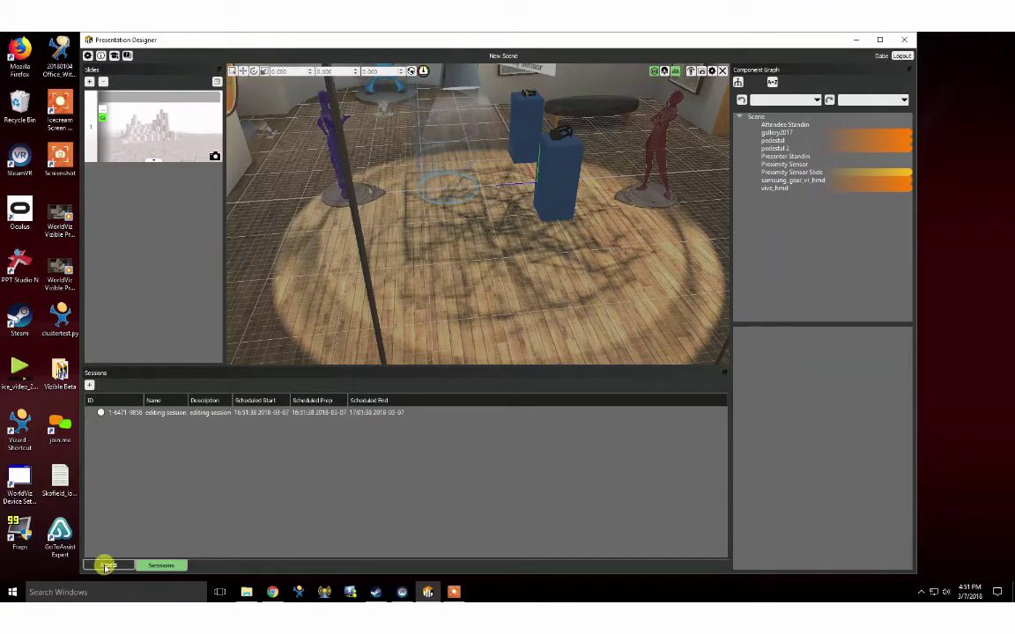
{"action": "left_click", "coordinate": [109, 564]}
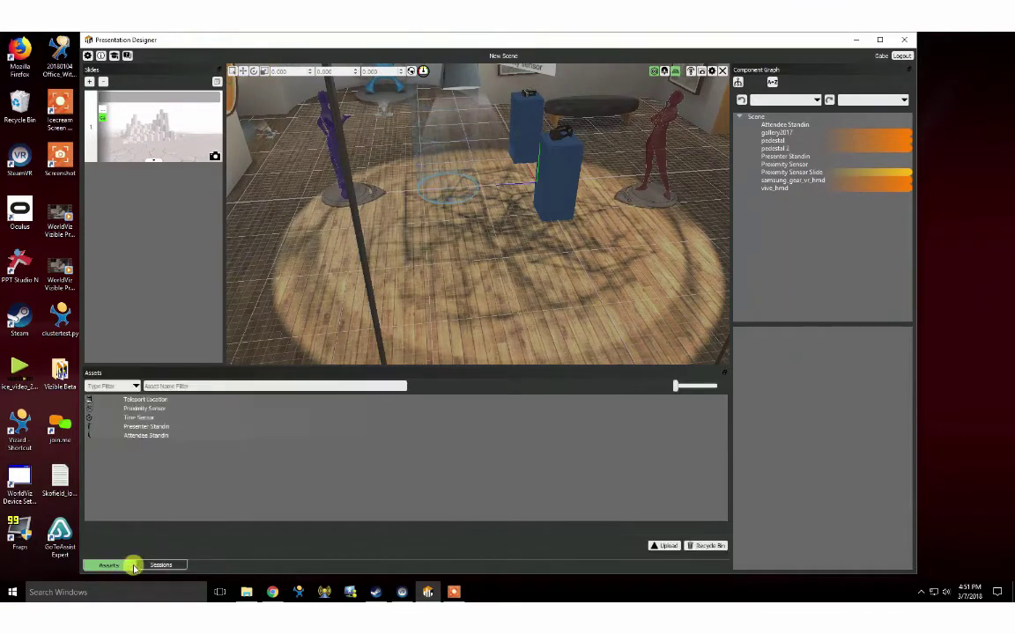
{"action": "left_click", "coordinate": [146, 564]}
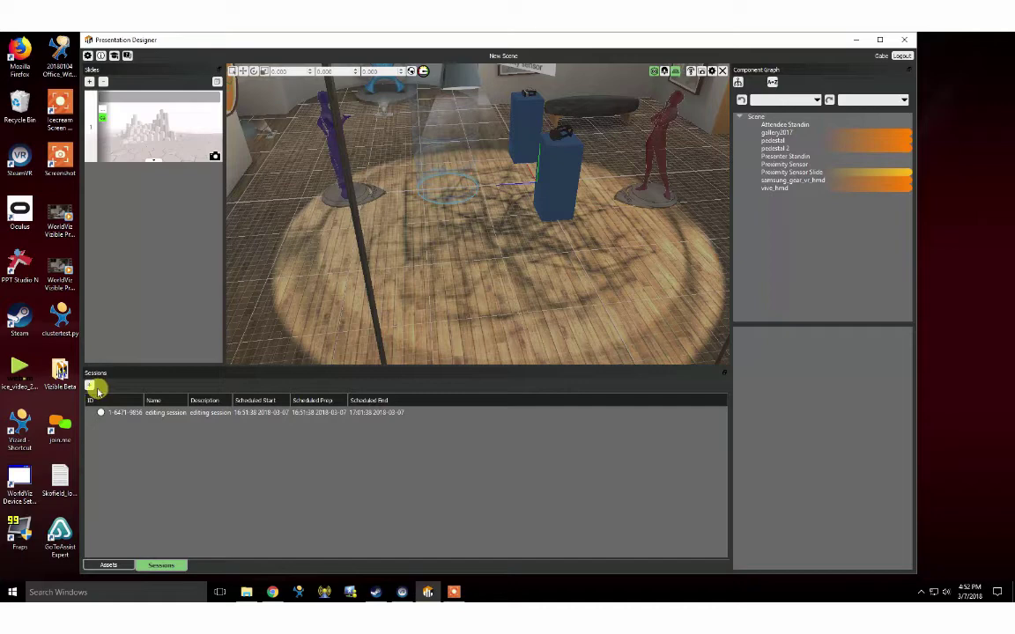
{"action": "left_click", "coordinate": [90, 385]}
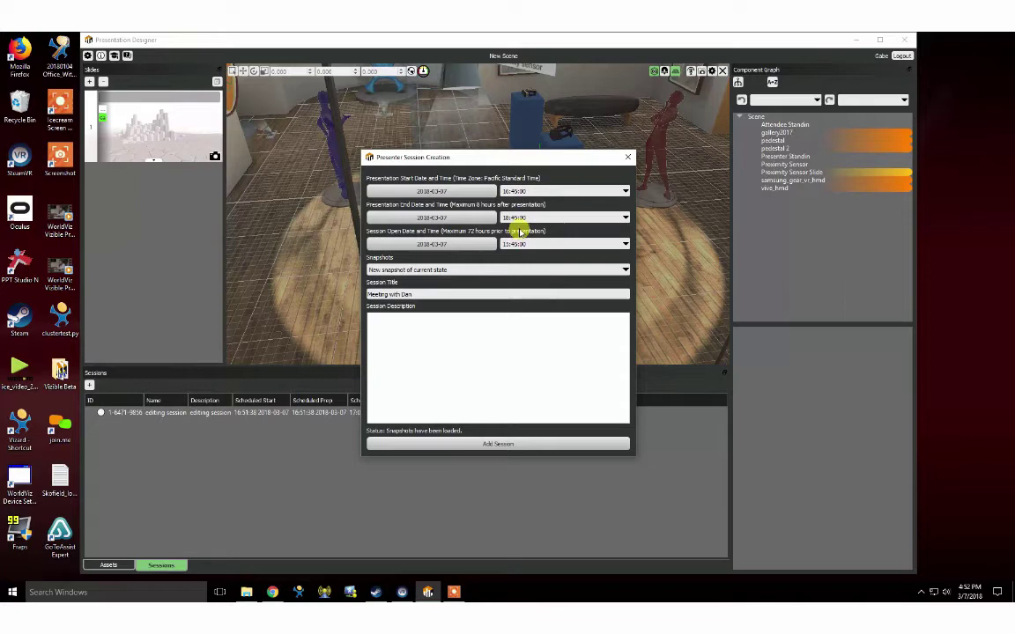
{"action": "left_click", "coordinate": [460, 333]}
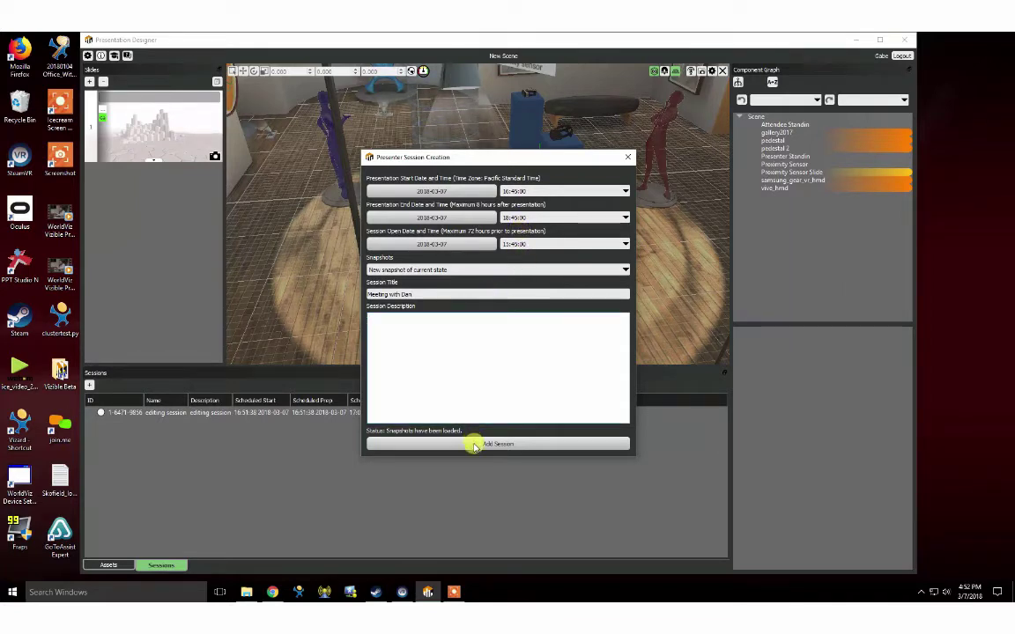
{"action": "left_click", "coordinate": [476, 445]}
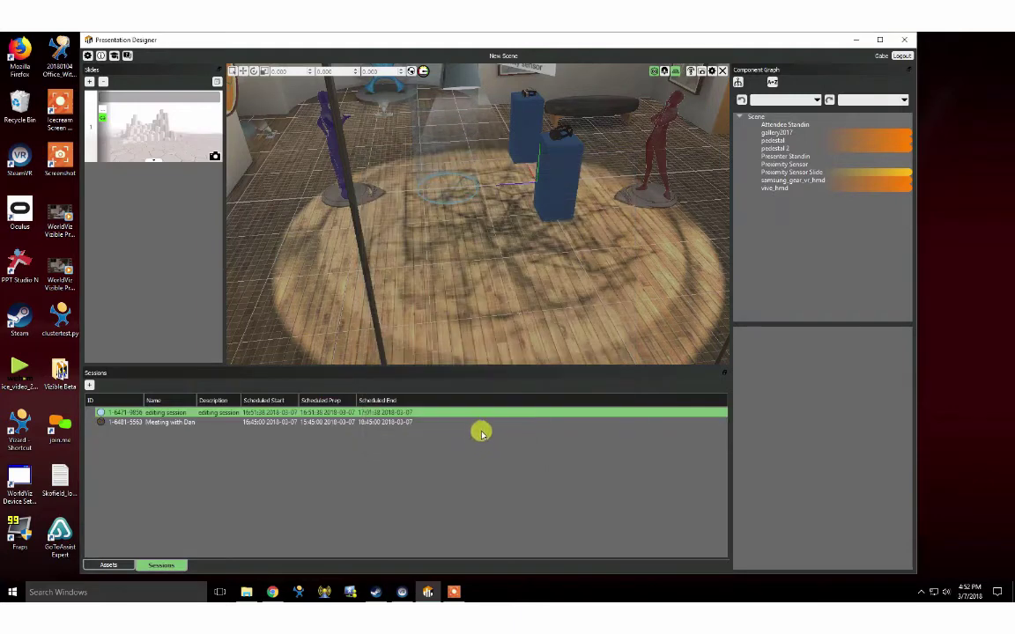
{"action": "left_click", "coordinate": [179, 422]}
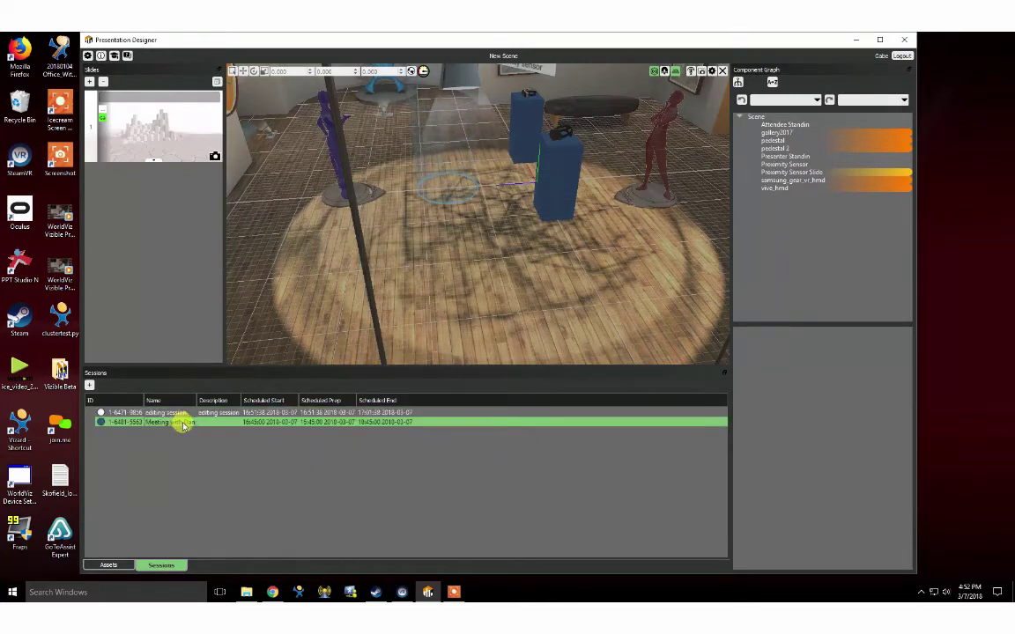
Copy the meeting session's invitation text and minimise Presentation Designer.
{"action": "right_click", "coordinate": [121, 423]}
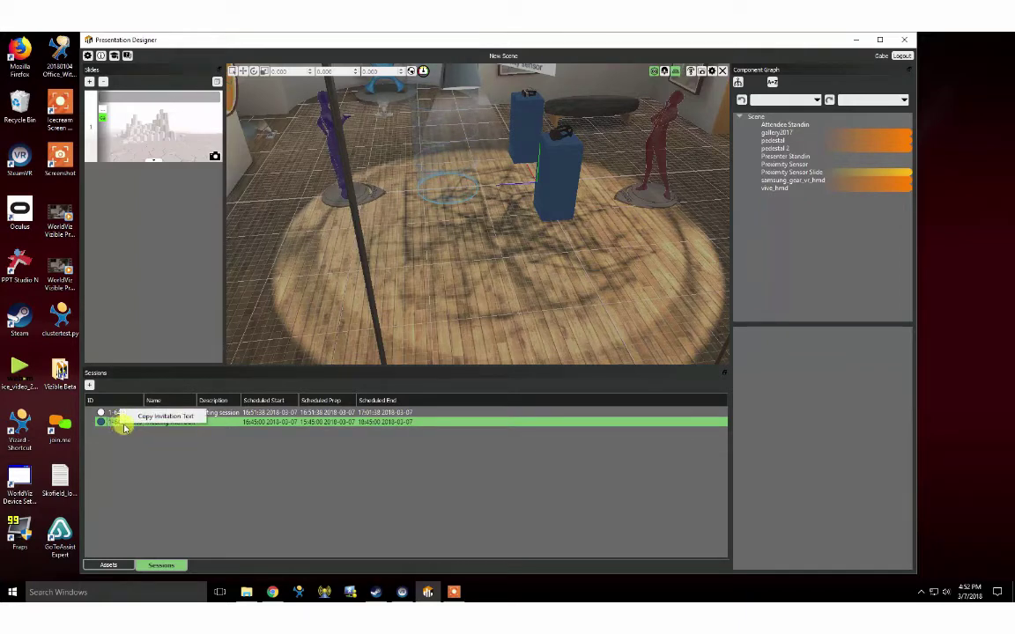
{"action": "left_click", "coordinate": [140, 419]}
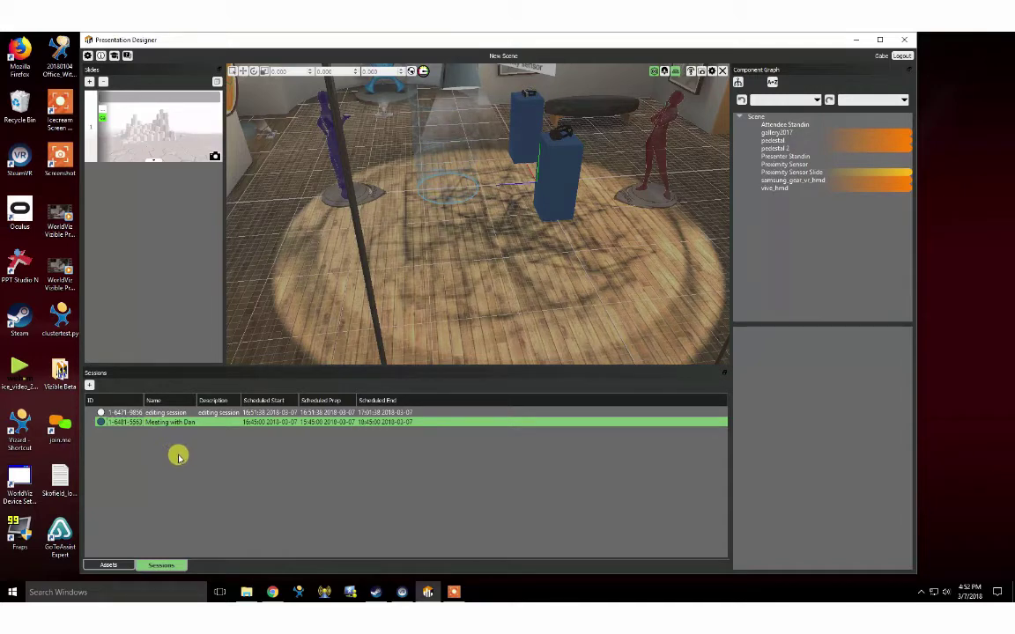
{"action": "left_click", "coordinate": [854, 39]}
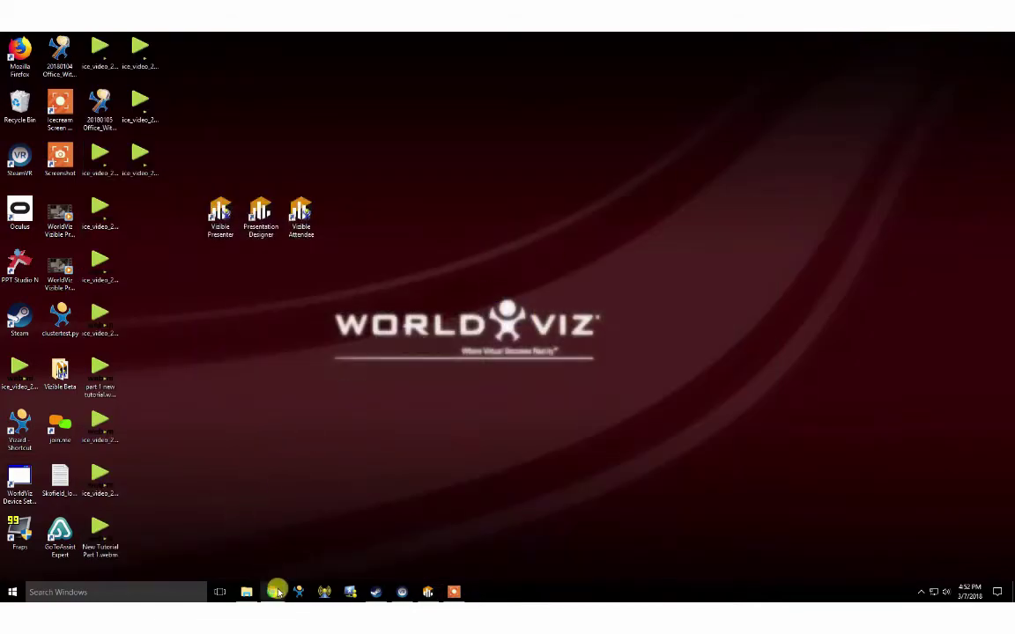
Compose a new Gmail message to the attendee with subject 'Vizible meeting invite'.
{"action": "left_click", "coordinate": [277, 592]}
{"action": "left_click", "coordinate": [161, 38]}
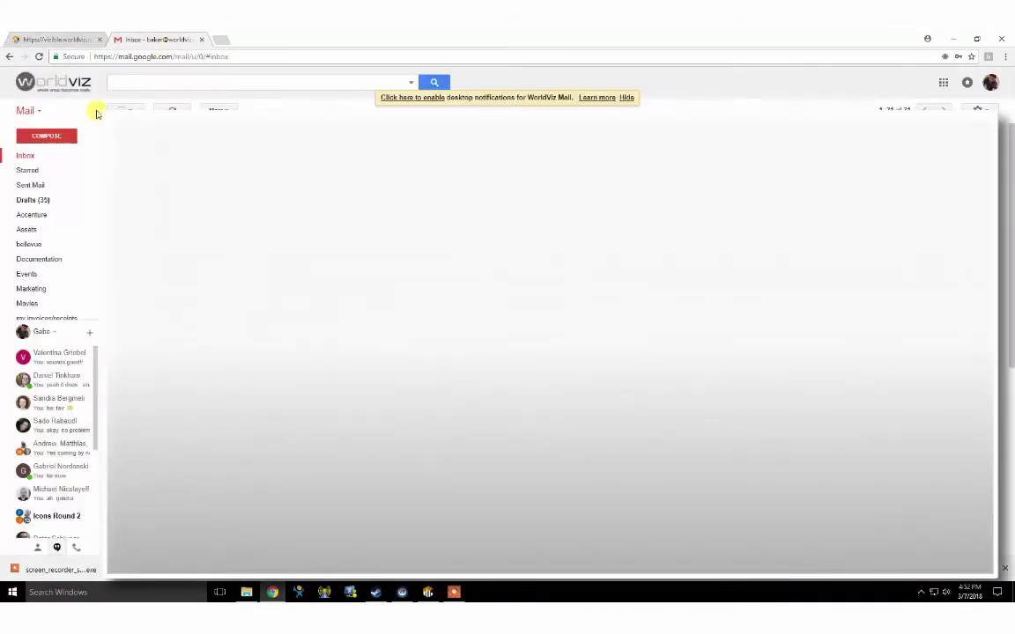
{"action": "left_click", "coordinate": [45, 135]}
{"action": "type", "text": "da"}
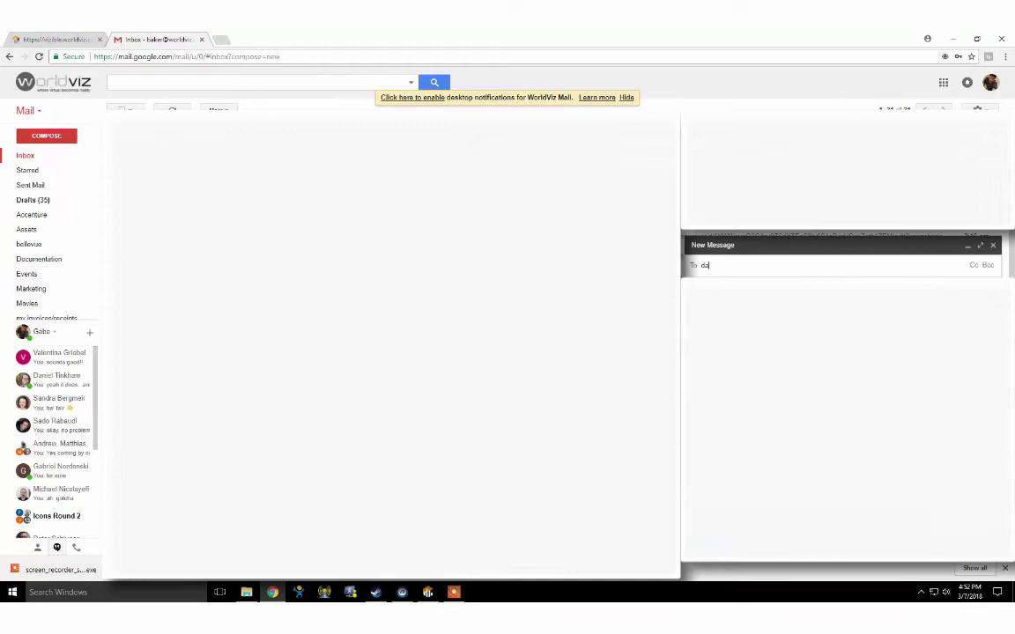
{"action": "type", "text": "n"}
{"action": "left_click", "coordinate": [744, 277]}
{"action": "left_click", "coordinate": [745, 286]}
{"action": "type", "text": "Vizible mee"}
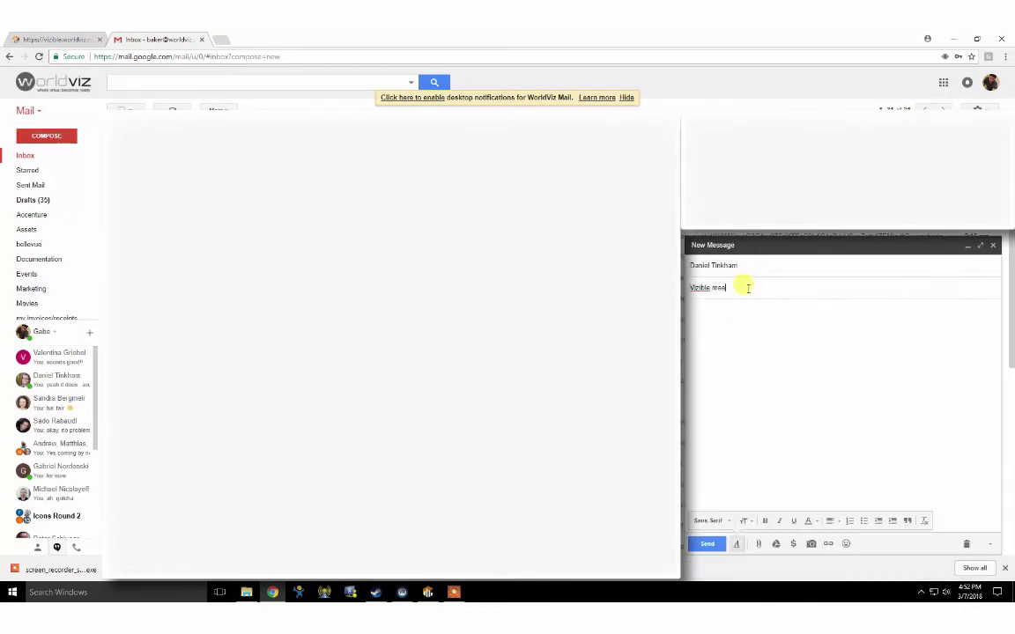
{"action": "type", "text": "ting invite"}
Paste the session invitation into the body, send the email, and minimise Chrome.
{"action": "left_click", "coordinate": [705, 317]}
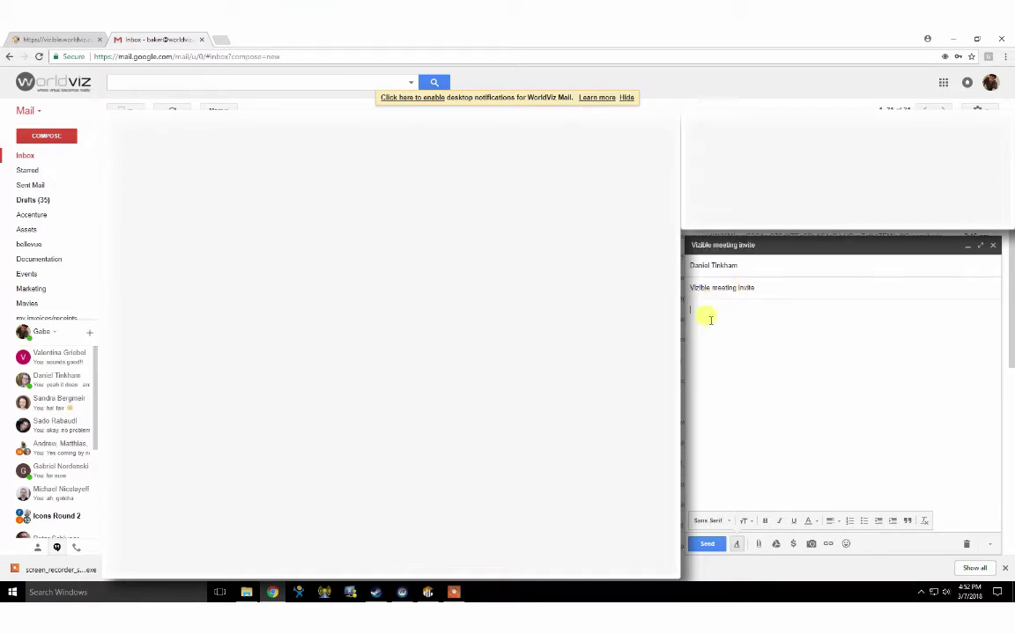
{"action": "right_click", "coordinate": [711, 323]}
{"action": "left_click", "coordinate": [754, 385]}
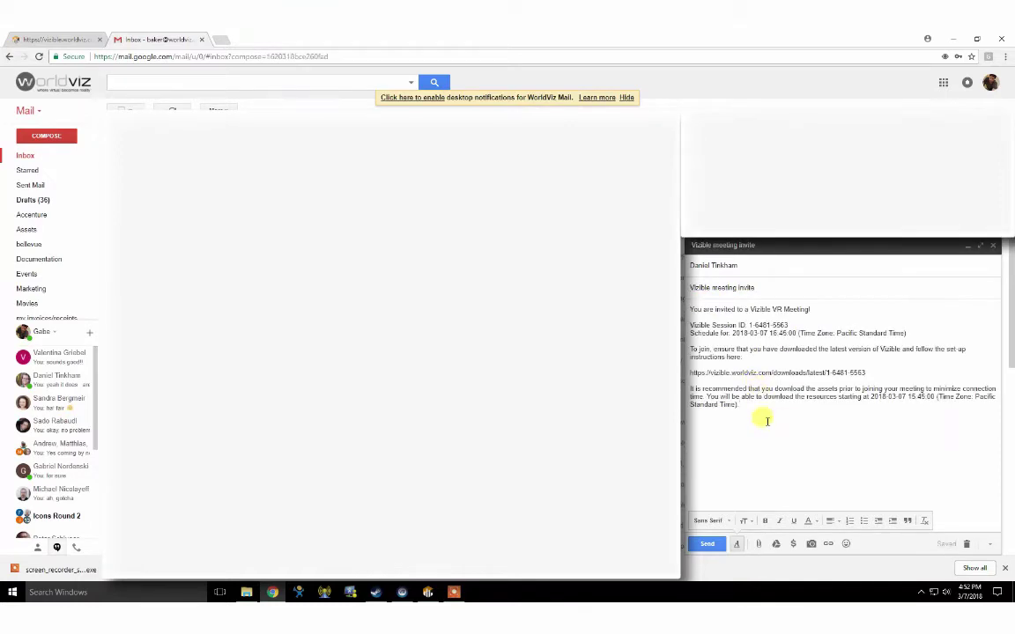
{"action": "left_click", "coordinate": [708, 544]}
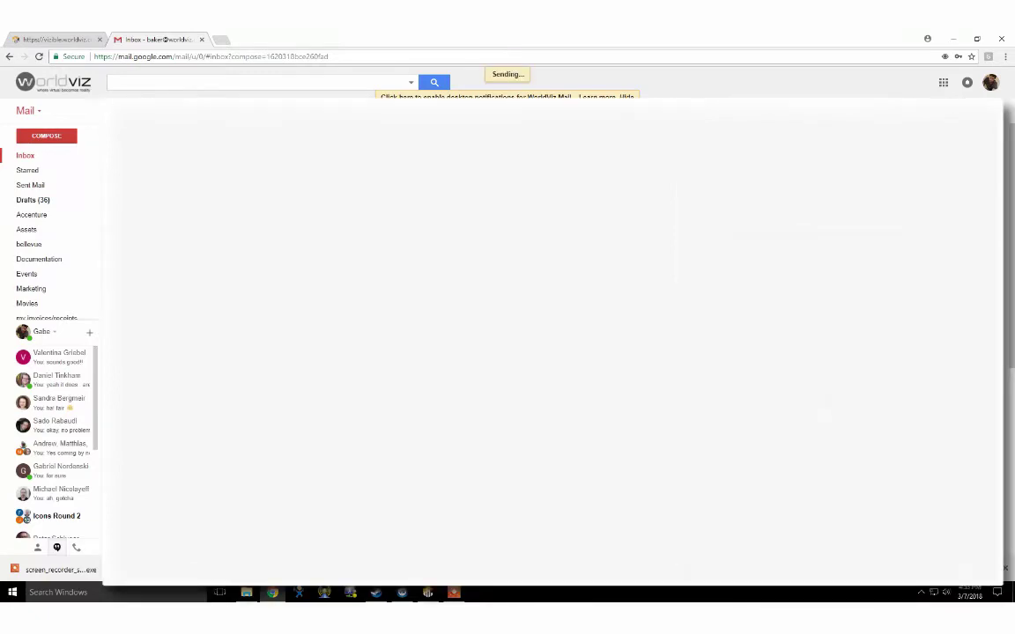
{"action": "left_click", "coordinate": [953, 39]}
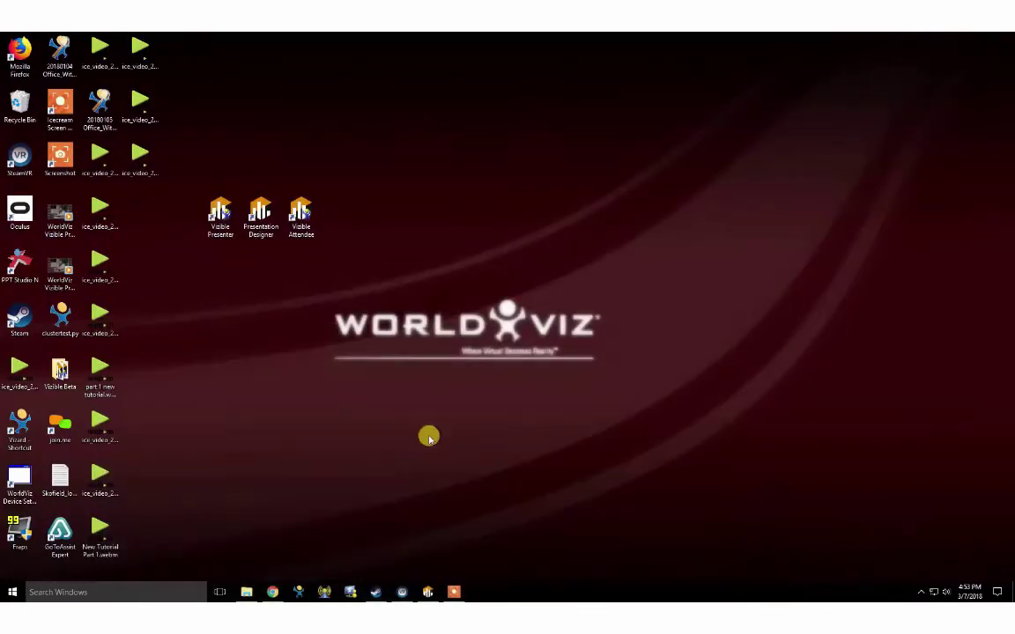
Restore Presentation Designer, copy the meeting session's ID, and minimise it again.
{"action": "left_click", "coordinate": [427, 591]}
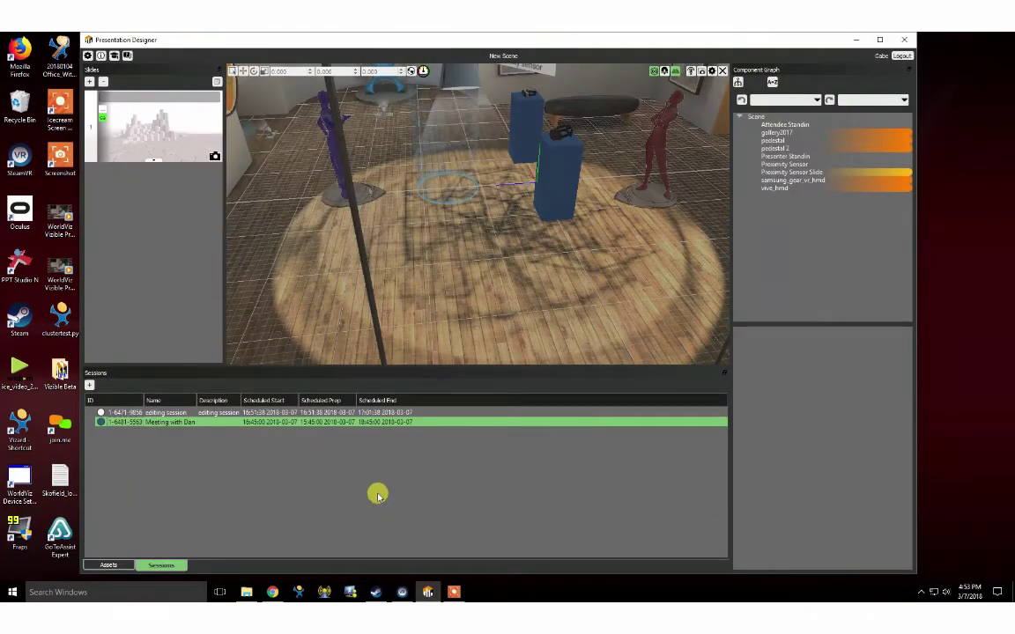
{"action": "double_click", "coordinate": [121, 424]}
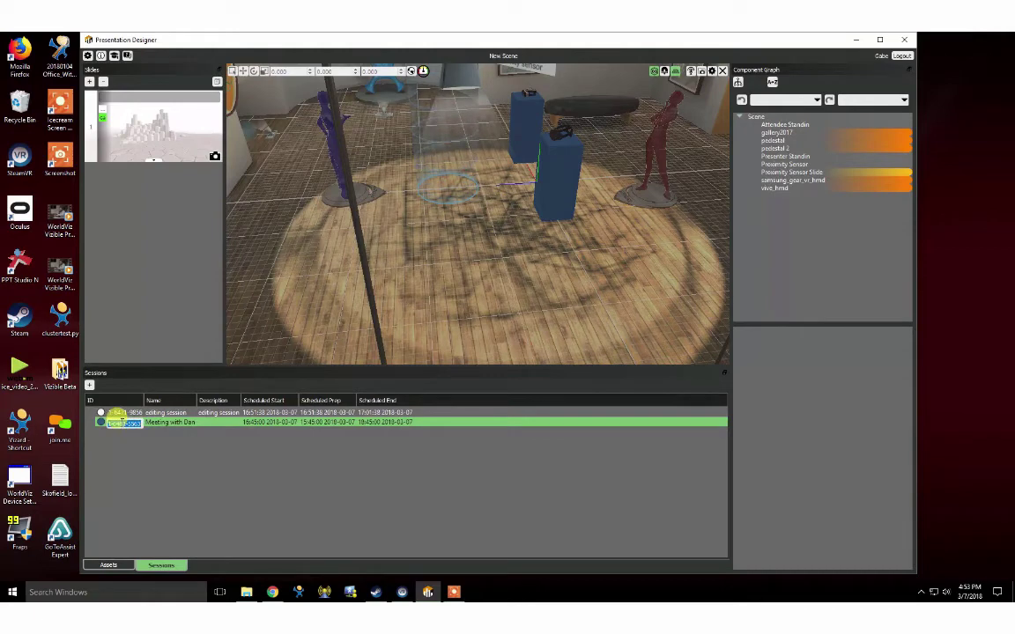
{"action": "left_click", "coordinate": [131, 451]}
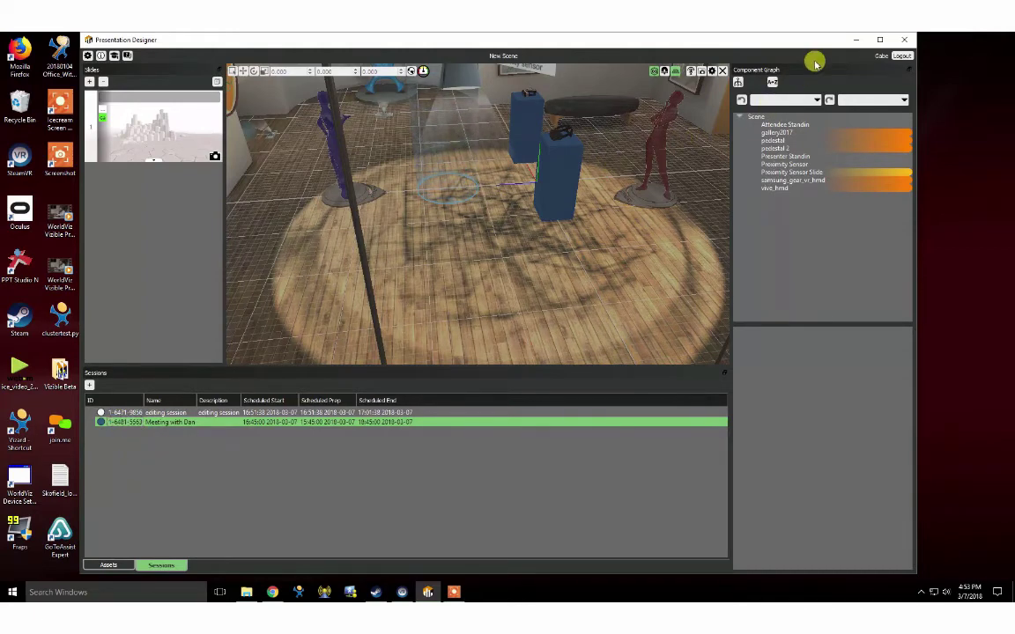
{"action": "left_click", "coordinate": [855, 39]}
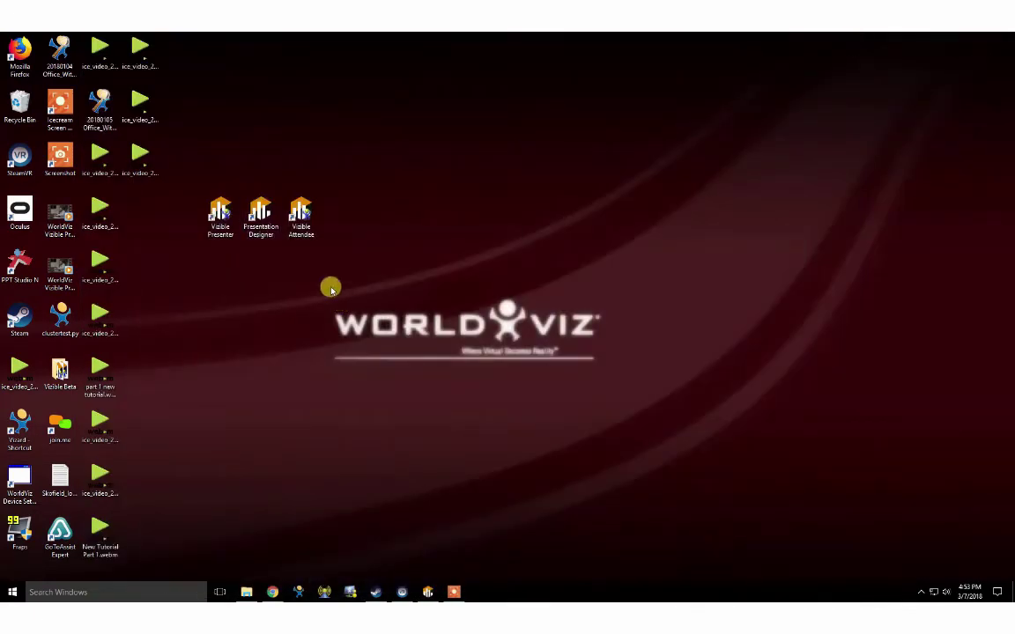
Launch Vizible Presenter's sign-in form and keep Vive as the VR device.
{"action": "double_click", "coordinate": [219, 216]}
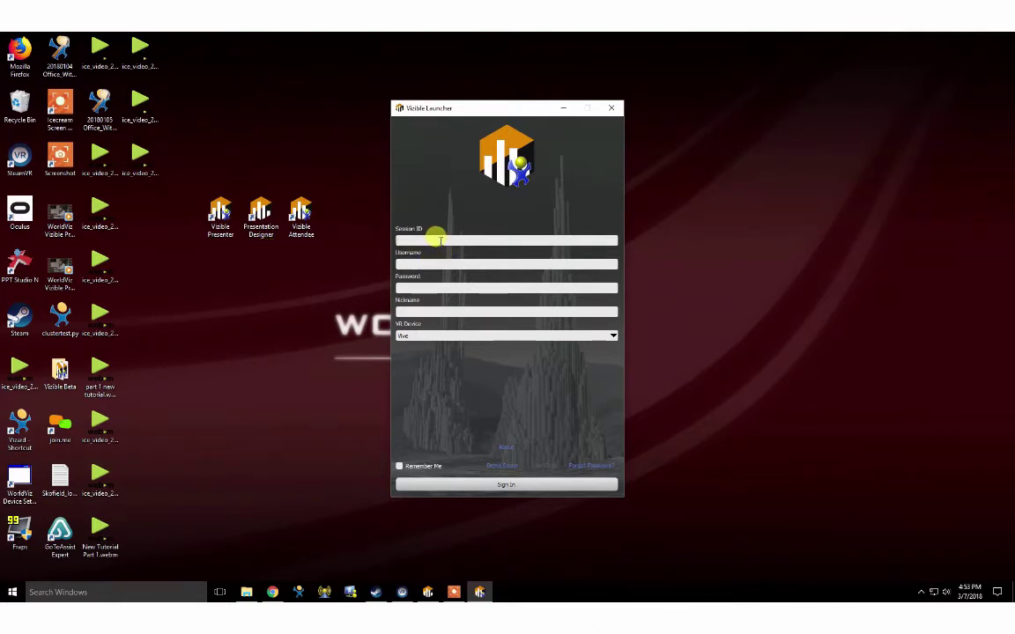
{"action": "left_click", "coordinate": [412, 336]}
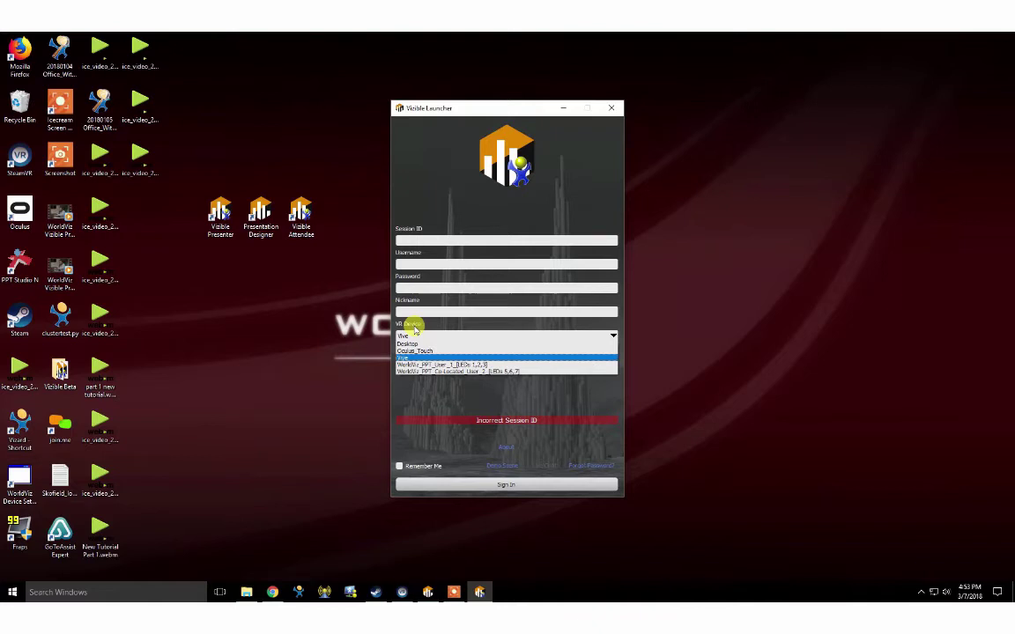
{"action": "left_click", "coordinate": [424, 202]}
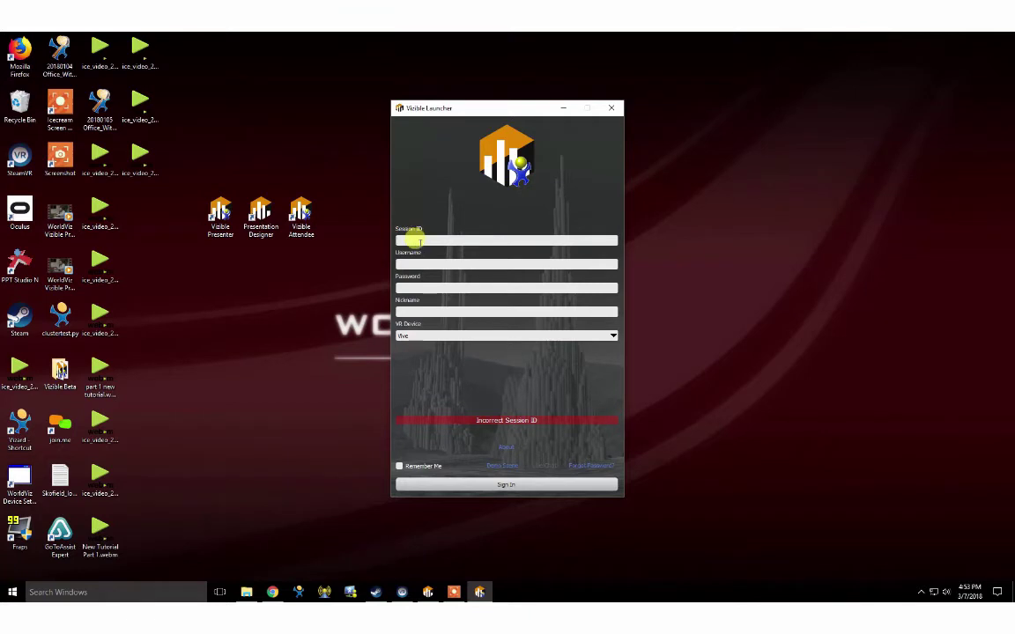
{"action": "left_click", "coordinate": [414, 240]}
{"action": "type", "text": "1-648-5561"}
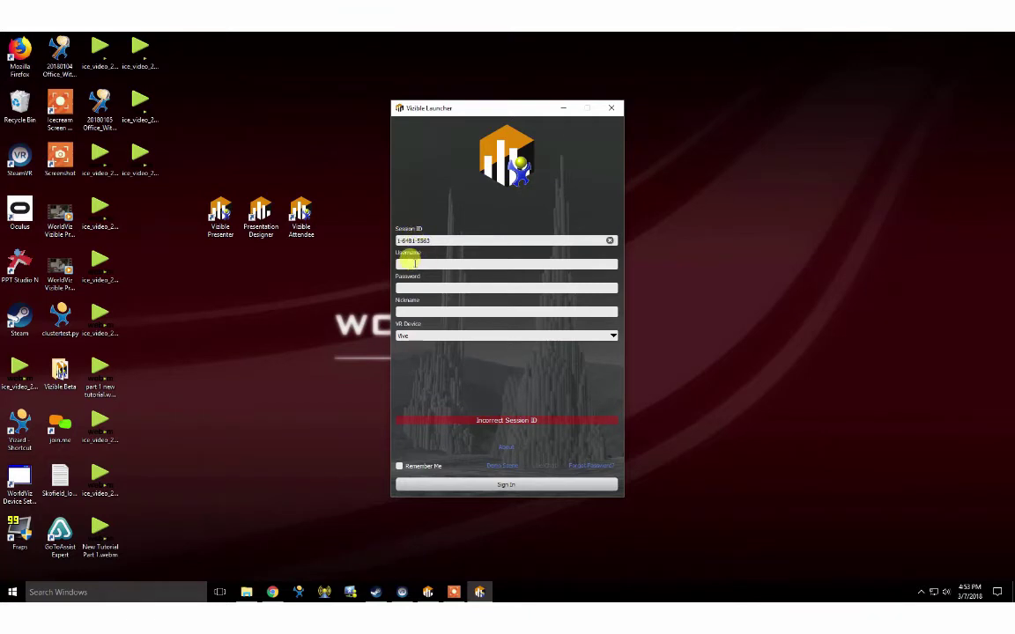
{"action": "left_click", "coordinate": [423, 264]}
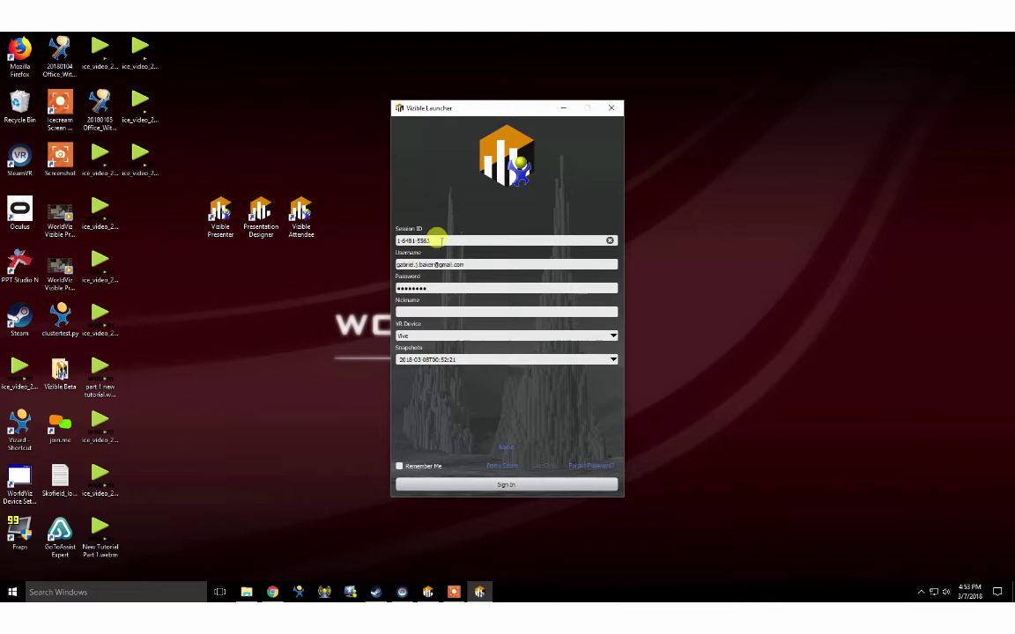
{"action": "type", "text": "Gabe"}
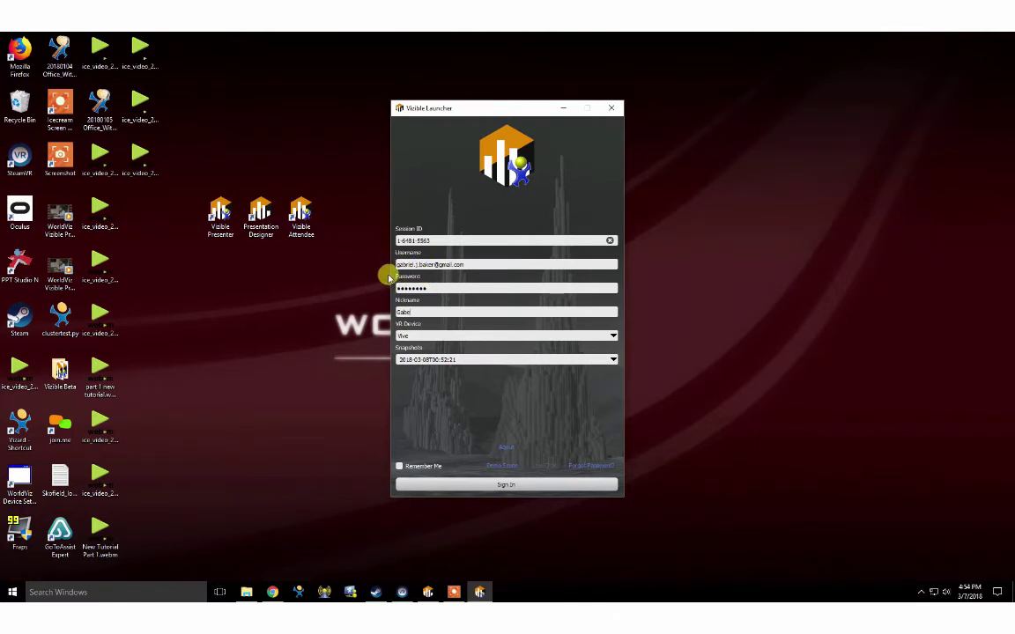
Fill in the password and nickname, removing a stray letter from the nickname.
{"action": "left_click", "coordinate": [408, 289]}
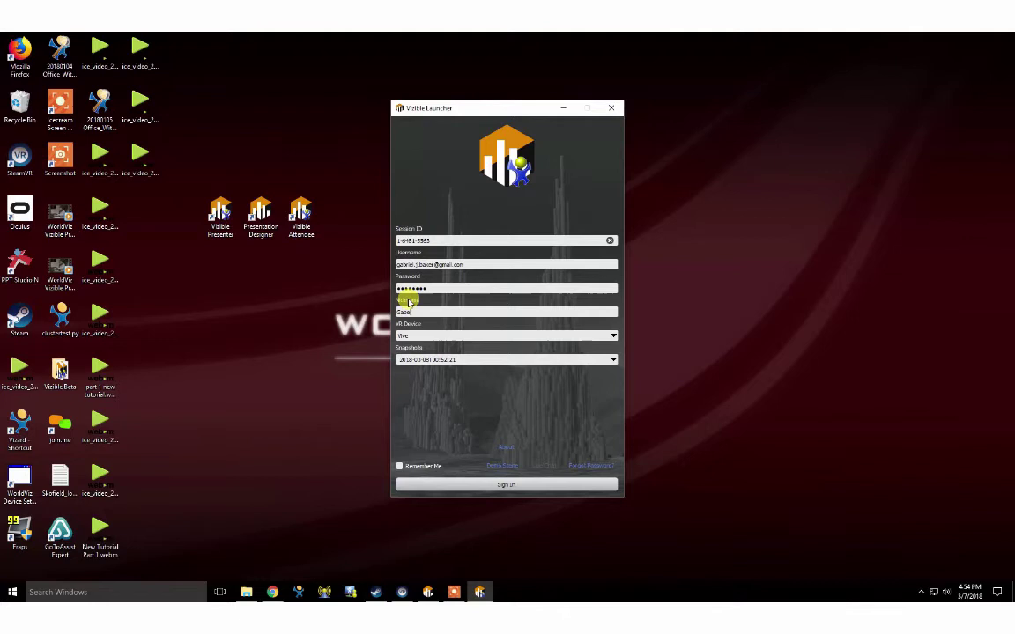
{"action": "left_click", "coordinate": [427, 312]}
{"action": "type", "text": "l"}
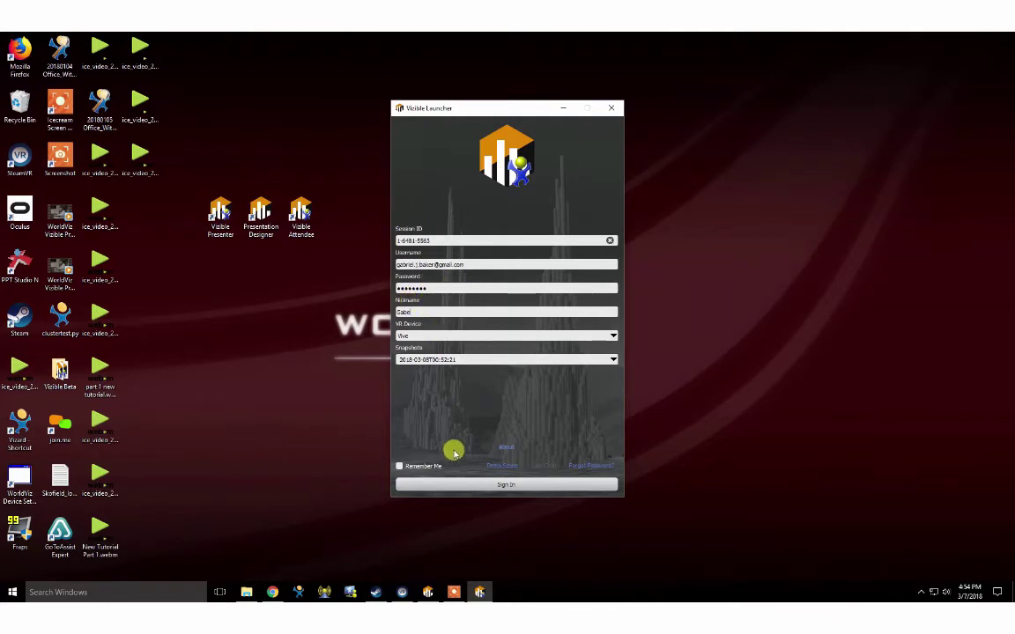
{"action": "key", "text": "BackSpace"}
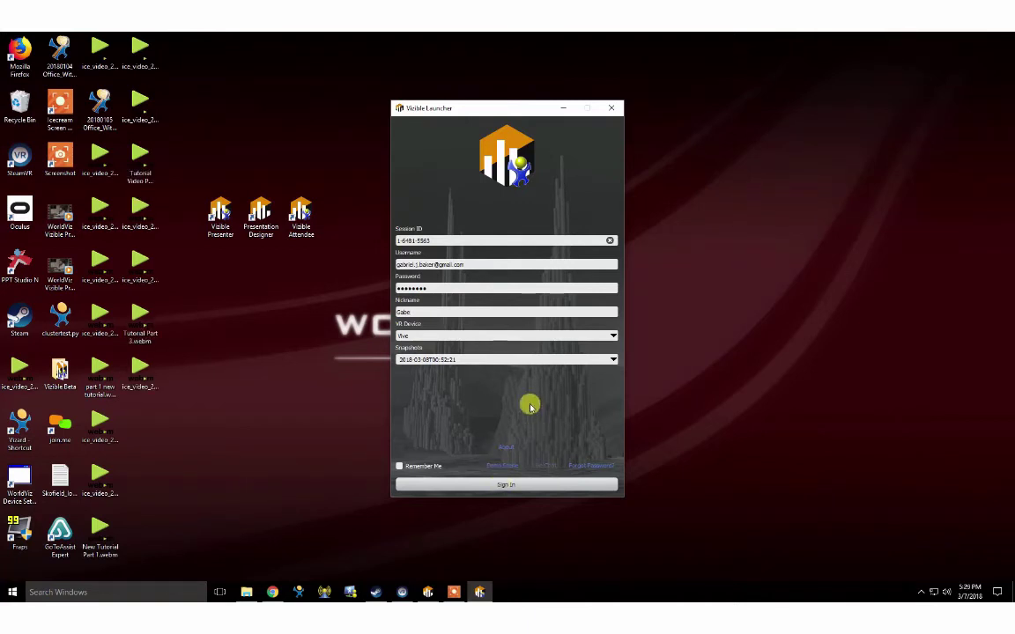
Sign in as presenter and maximize the client window showing the hexagon-tiled environment.
{"action": "left_click", "coordinate": [506, 486]}
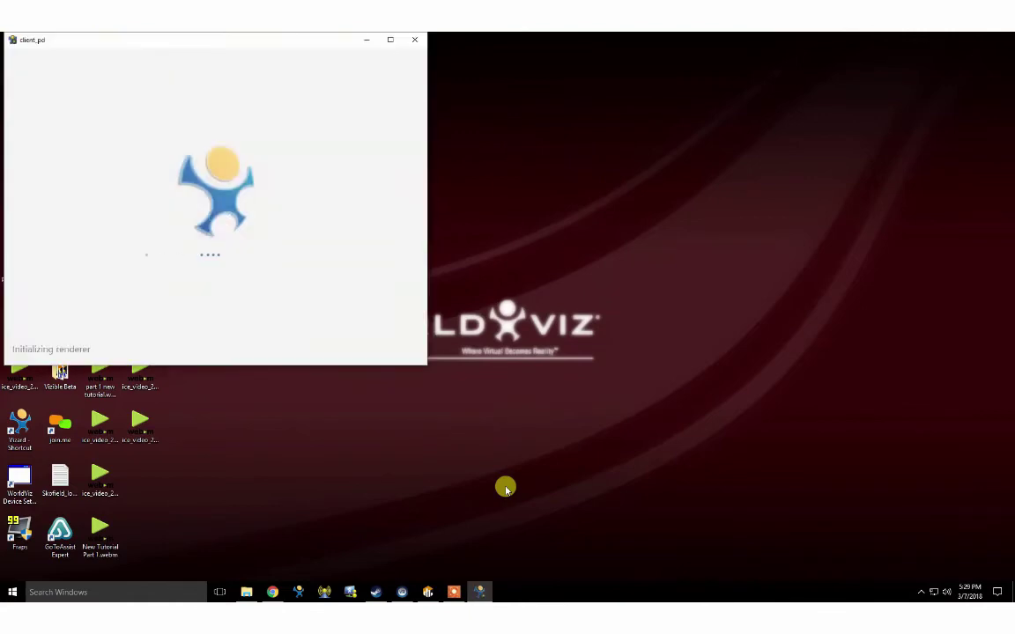
{"action": "left_click", "coordinate": [390, 41]}
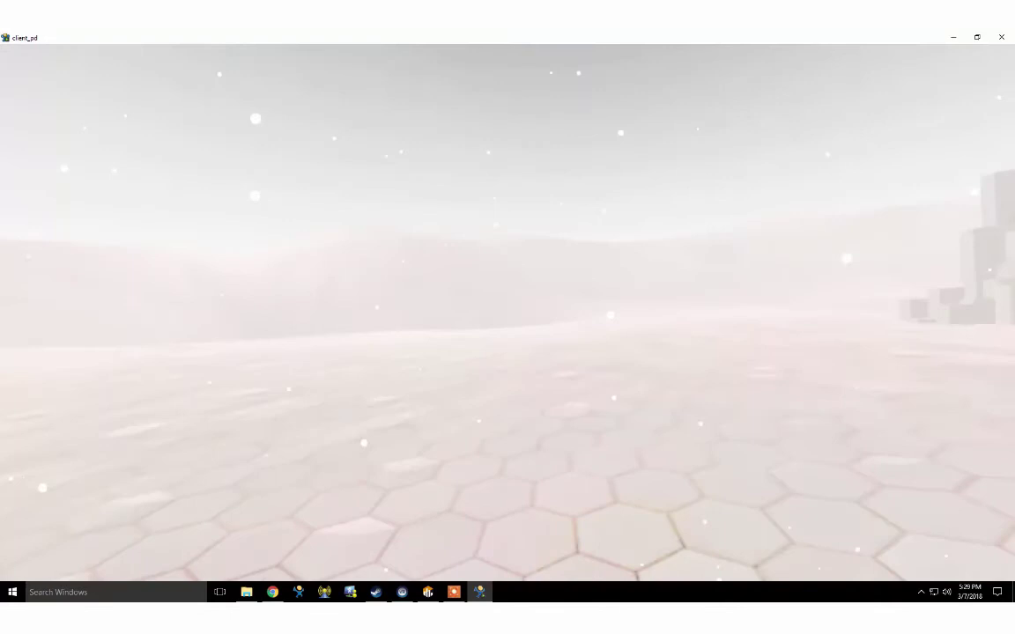